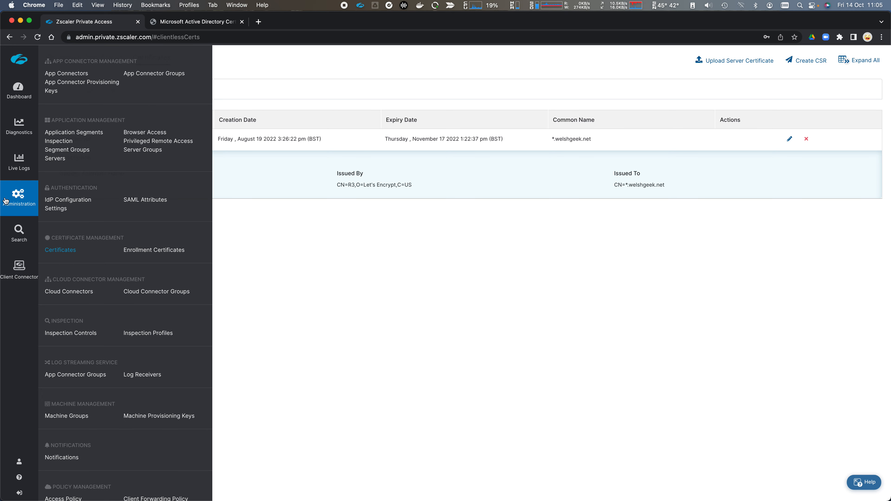
# Open the Browser Access applications list and view the segment group, CNAME and certificate details of apache.welshgeek.net.
pyautogui.moveTo(6, 205)
pyautogui.click(131, 135)
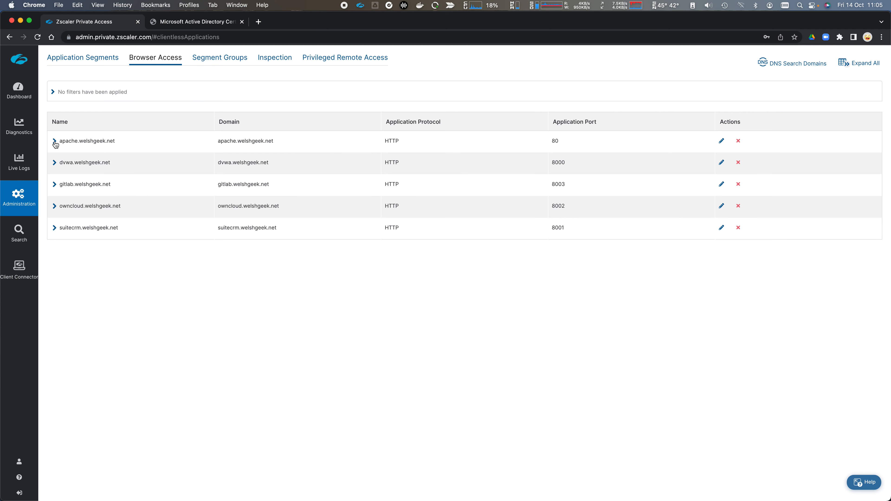
pyautogui.click(54, 141)
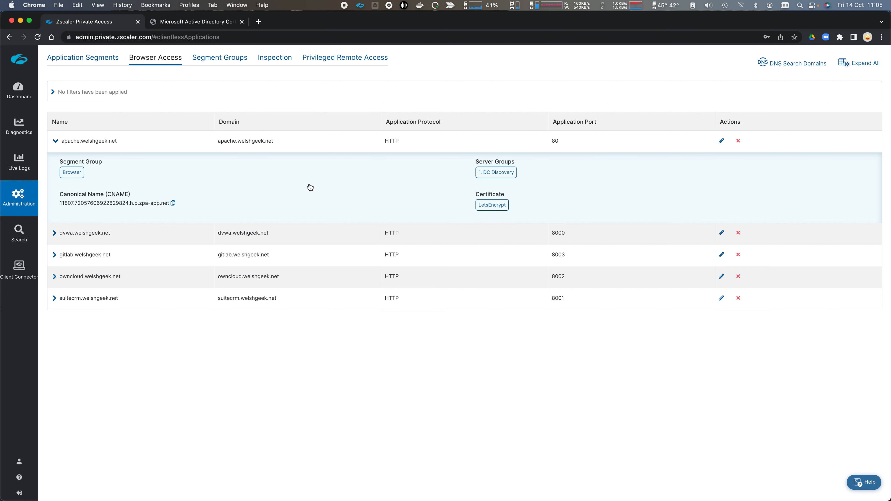
# View the segment and server group details of the certsrv.welshgeek.net and centos.welshgeek.net Privileged Remote Access applications.
pyautogui.click(349, 59)
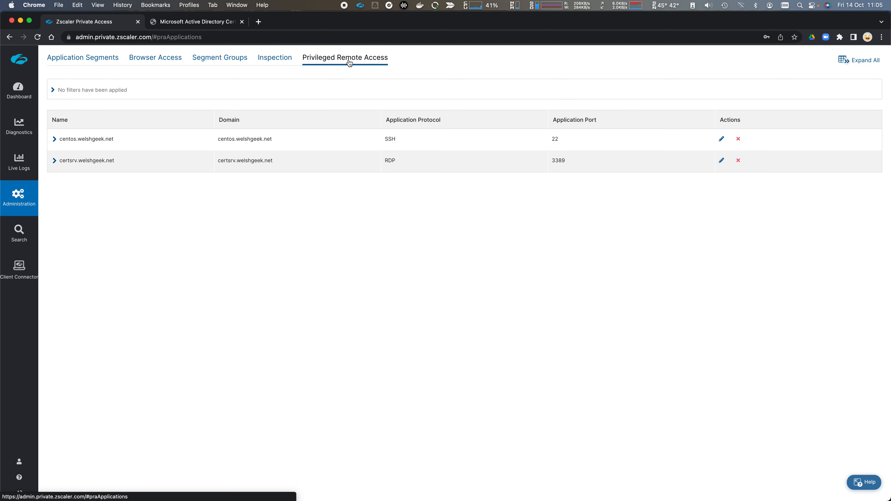
pyautogui.click(54, 161)
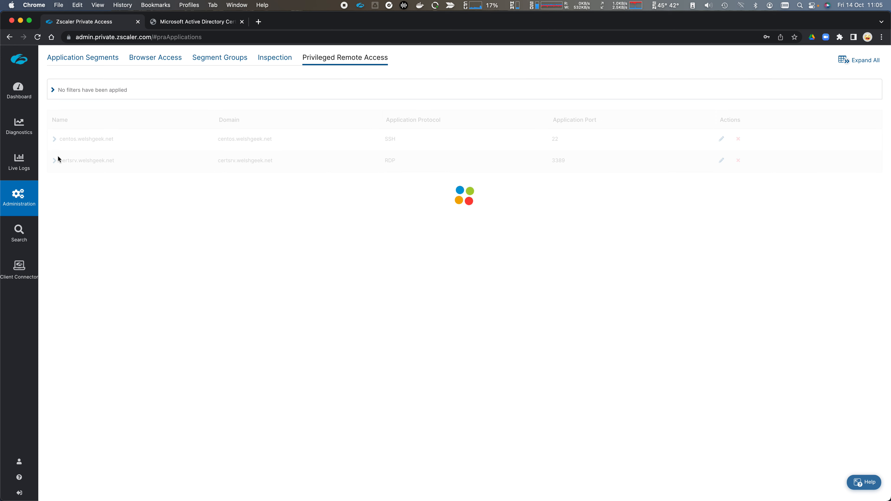
pyautogui.click(55, 139)
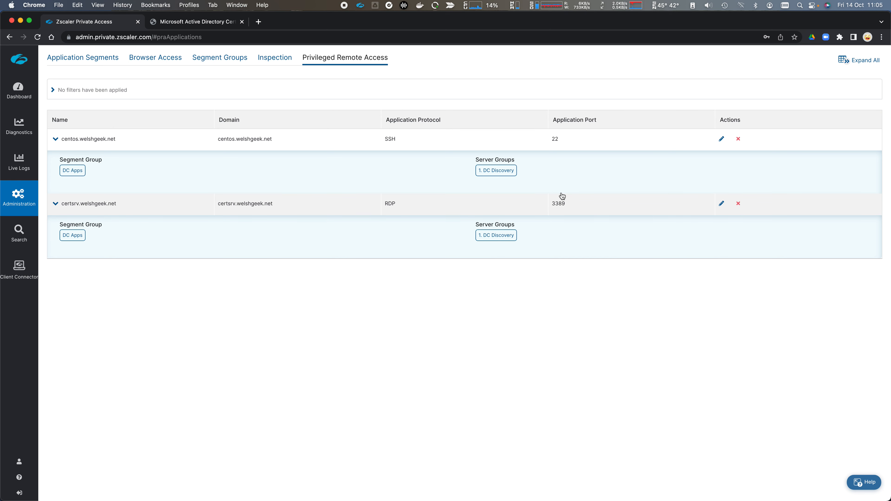
# Open the Privileged Portals administration page and view the details of the privaccess.welshgeek.net portal.
pyautogui.moveTo(16, 202)
pyautogui.scroll(-1, 77, 218)
pyautogui.scroll(-5, 78, 217)
pyautogui.click(153, 170)
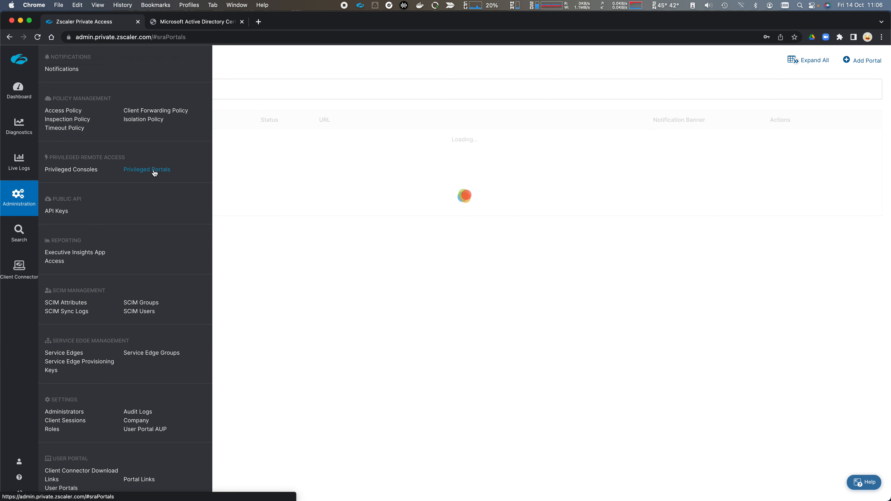
pyautogui.click(55, 141)
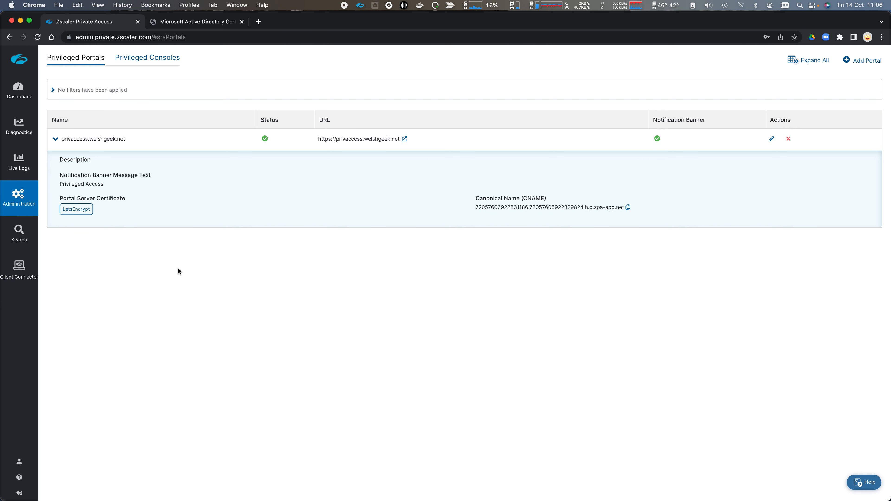
pyautogui.press('super+Tab')
pyautogui.press('super+Tab')
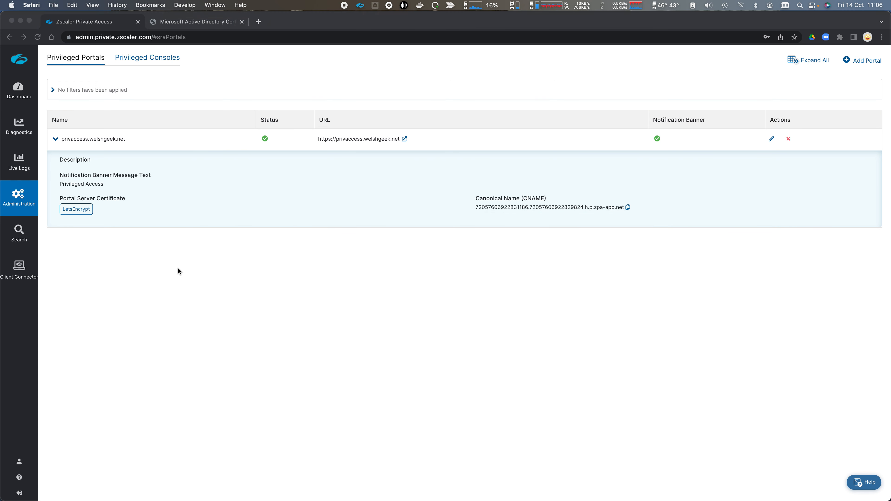
pyautogui.press('super+n')
pyautogui.write('ht')
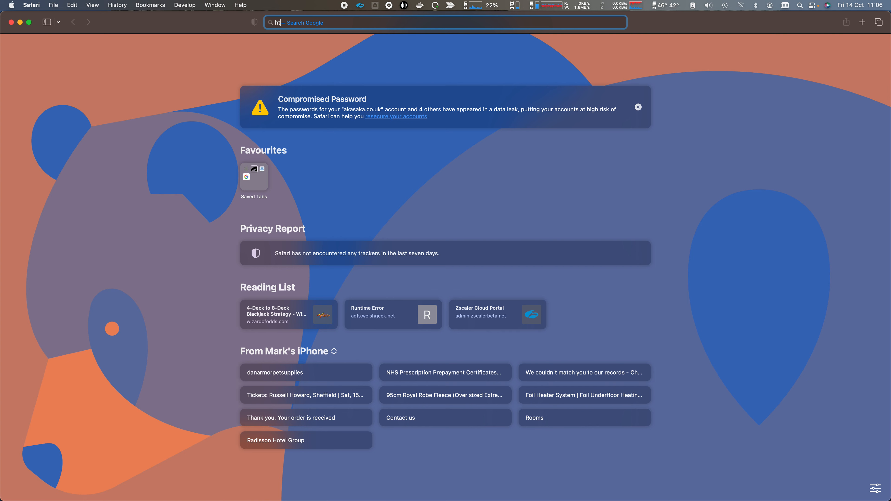
pyautogui.write('tp://apache.welshgeek.net')
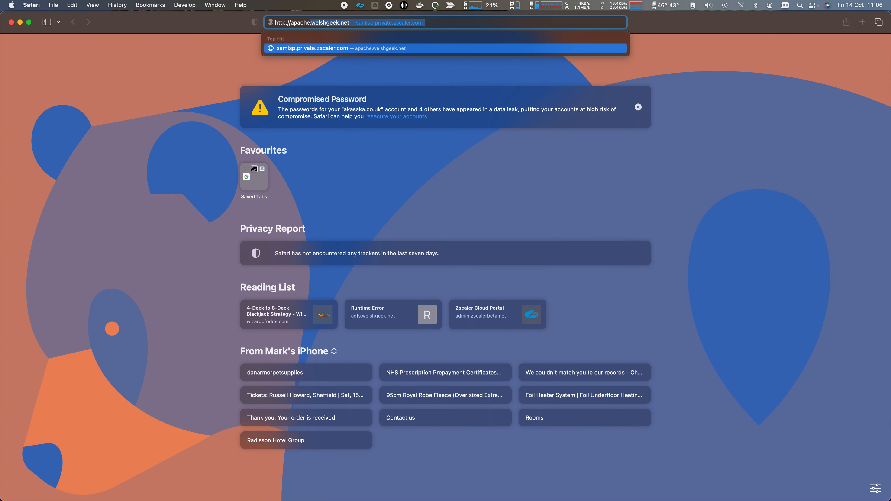
pyautogui.press('Return')
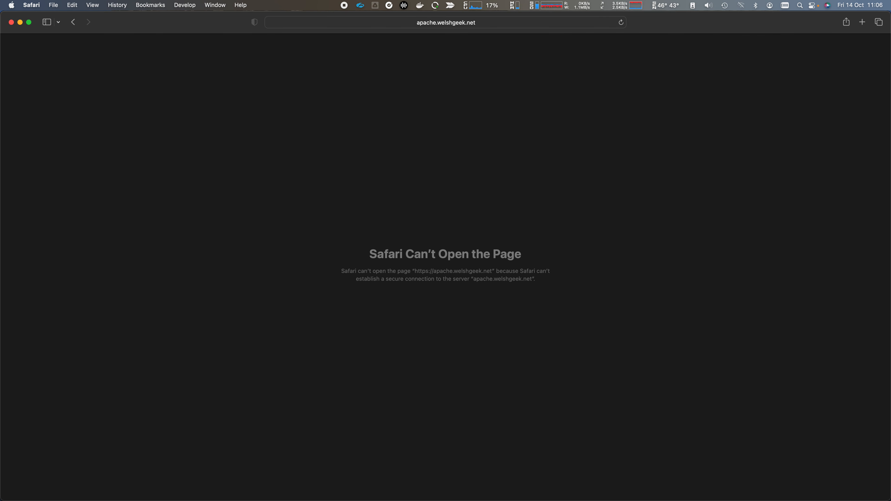
pyautogui.click(280, 23)
pyautogui.click(280, 22)
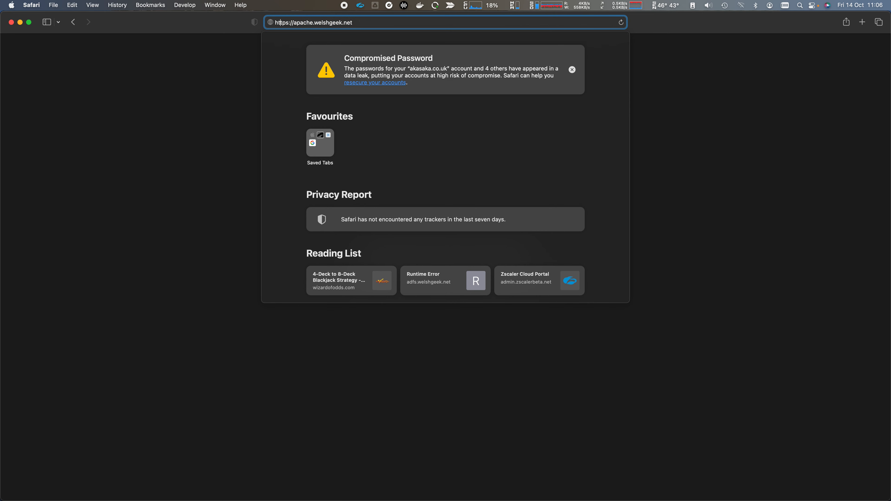
pyautogui.press('Delete')
pyautogui.press('Return')
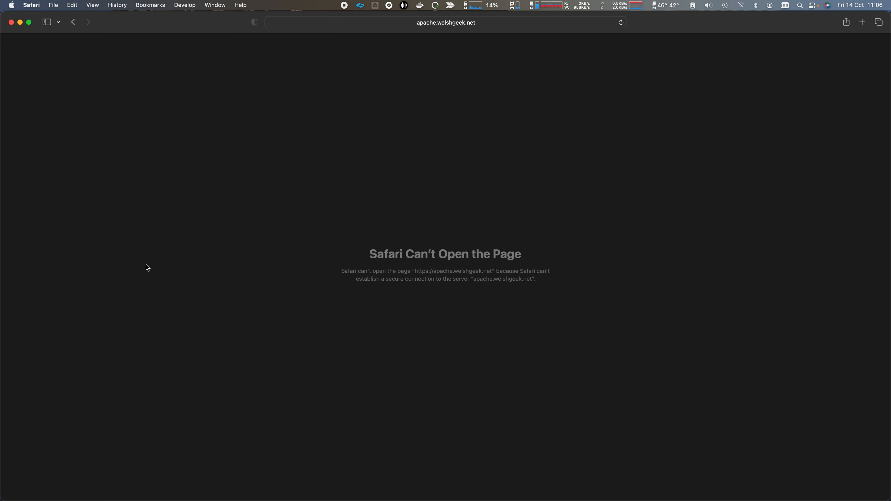
# Clear all of Safari's browsing history and related website data.
pyautogui.click(32, 5)
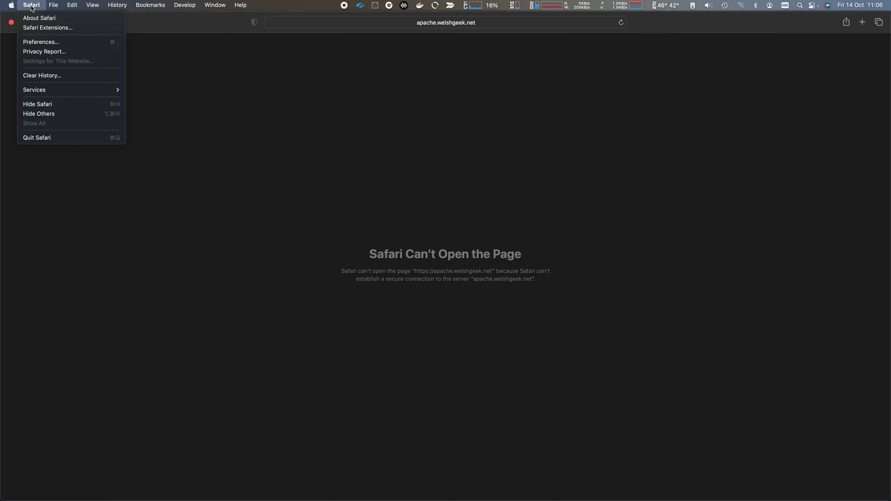
pyautogui.click(57, 81)
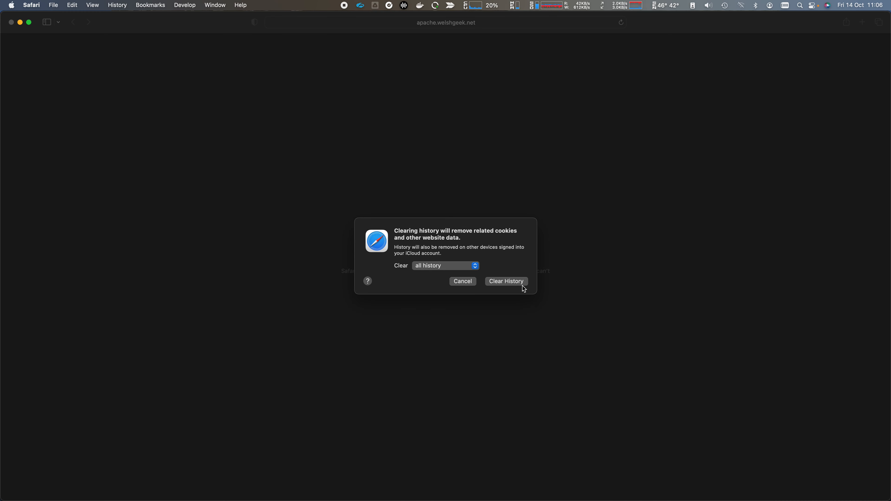
pyautogui.click(506, 281)
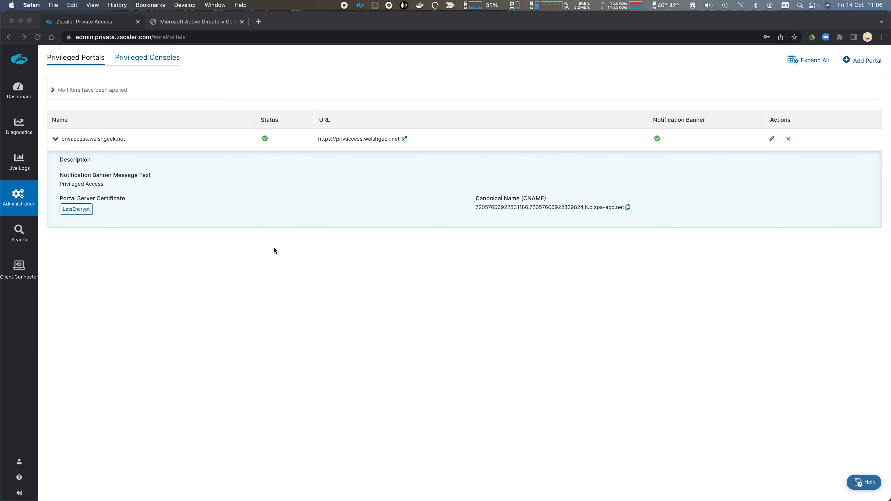
pyautogui.click(274, 248)
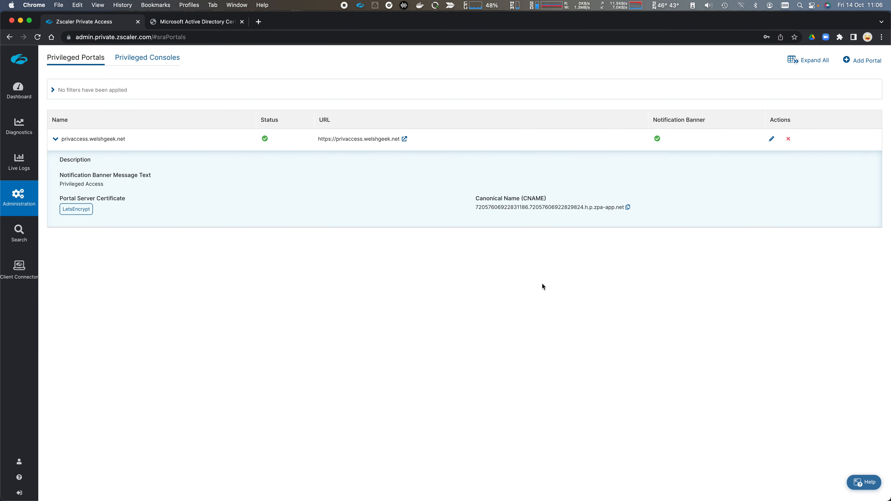
pyautogui.press('super+Tab')
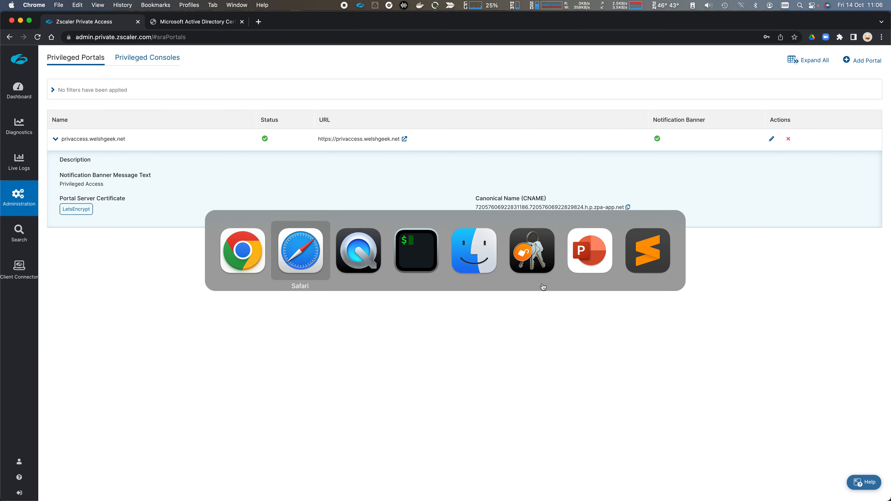
pyautogui.press('super+n')
pyautogui.write('http://apache.welshgeek.')
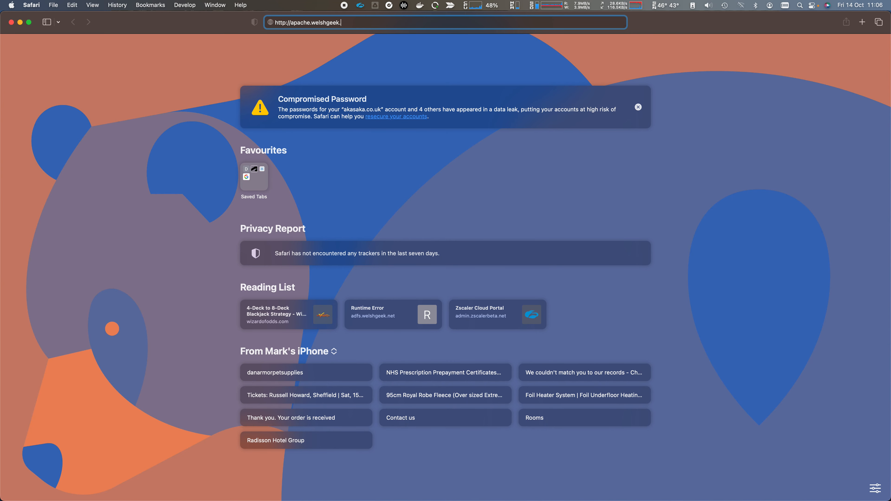
pyautogui.write('net')
pyautogui.press('Return')
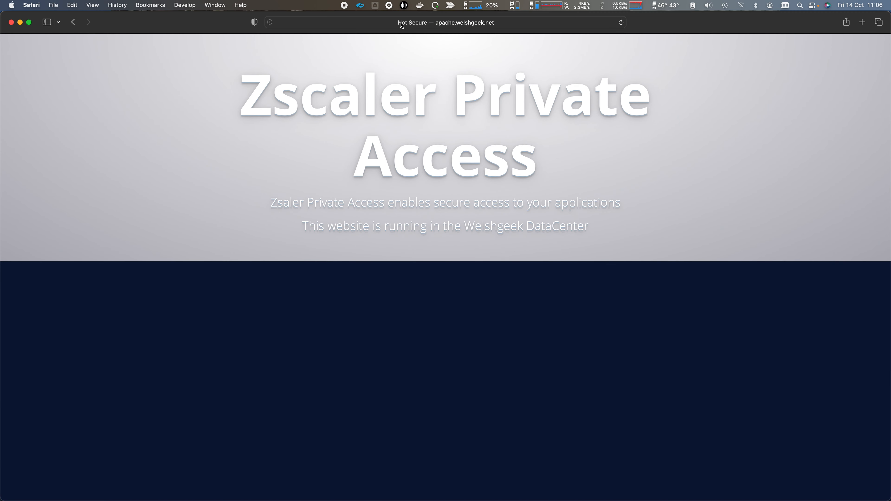
# Check the Private Access connectivity status in Zscaler Client Connector and close its window.
pyautogui.click(360, 4)
pyautogui.click(365, 18)
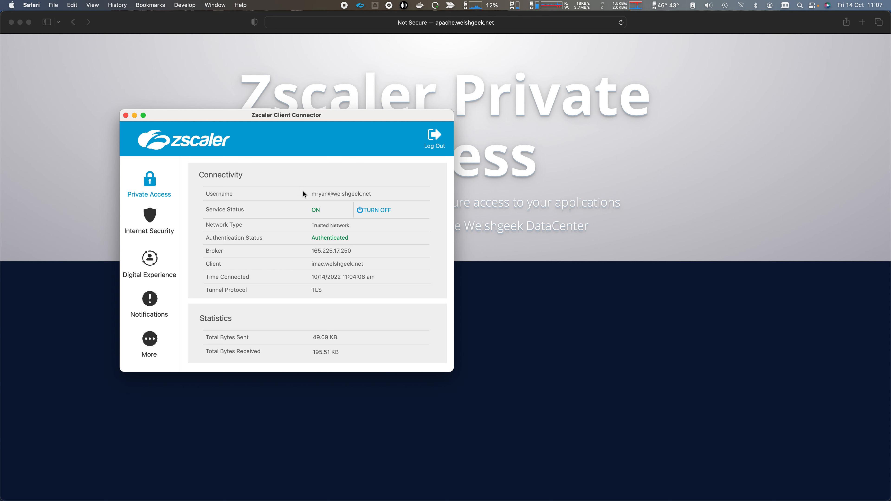
pyautogui.click(125, 115)
# Exit Zscaler Client Connector and confirm the exit.
pyautogui.click(360, 5)
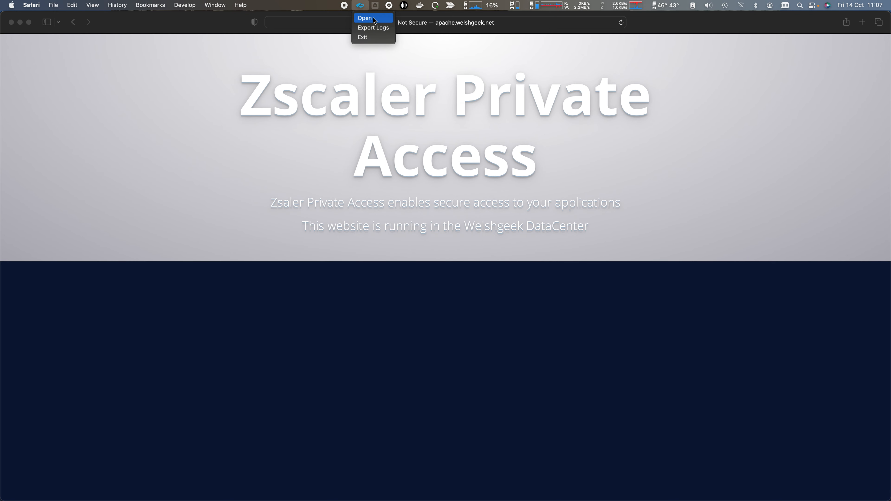
pyautogui.click(372, 38)
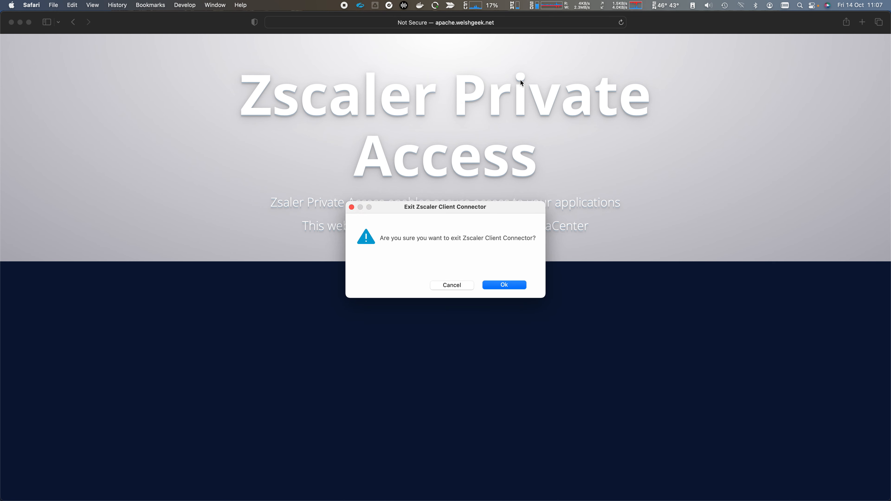
pyautogui.click(505, 285)
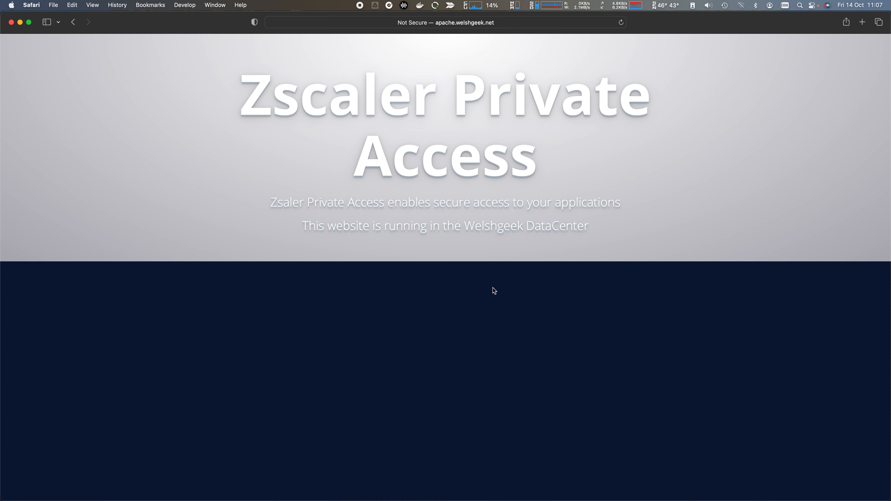
# Reload apache.welshgeek.net and inspect the certificate of its encrypted connection.
pyautogui.click(621, 23)
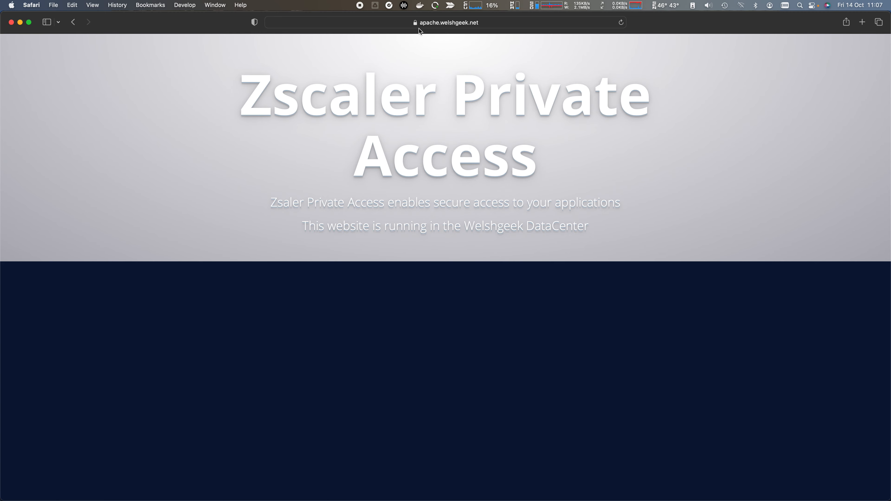
pyautogui.click(416, 23)
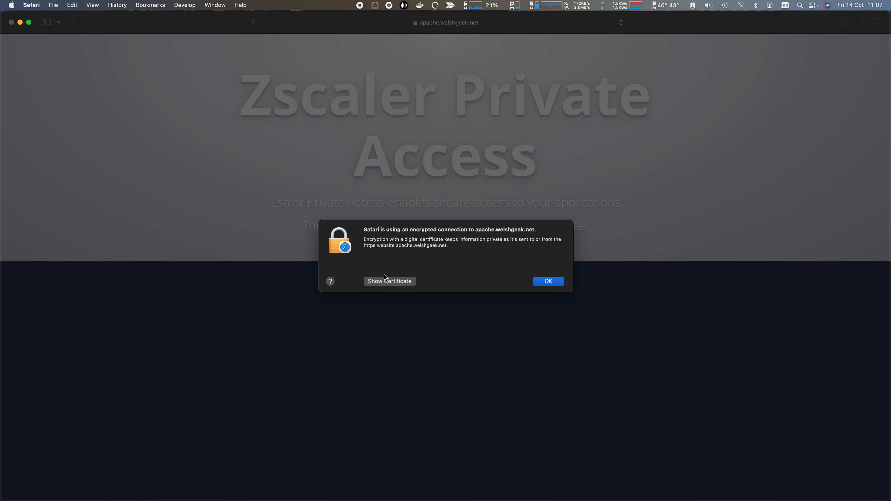
pyautogui.click(385, 281)
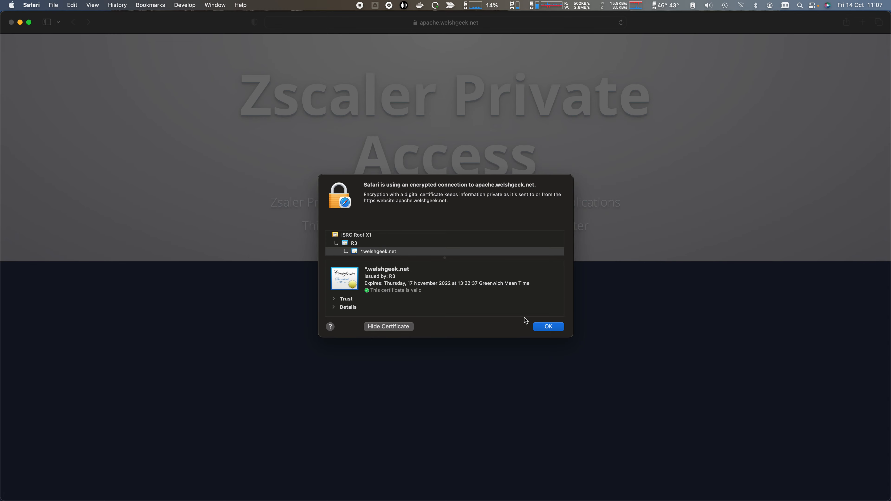
pyautogui.click(549, 327)
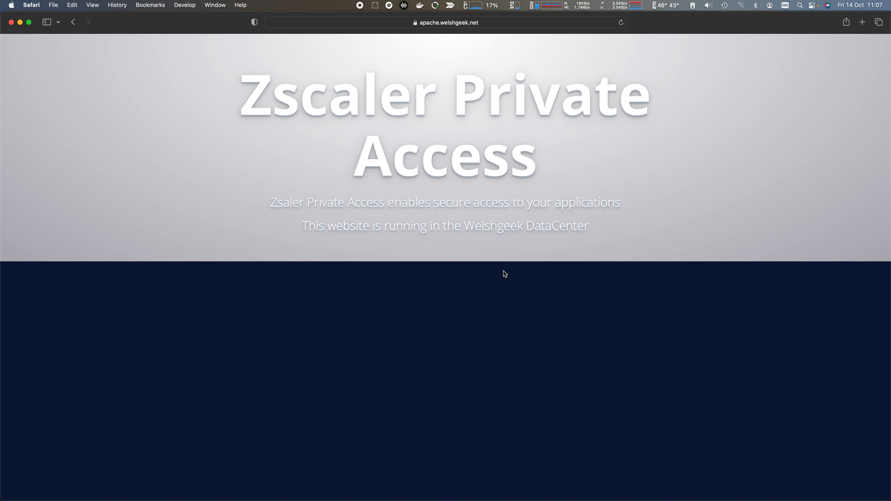
pyautogui.press('super+l')
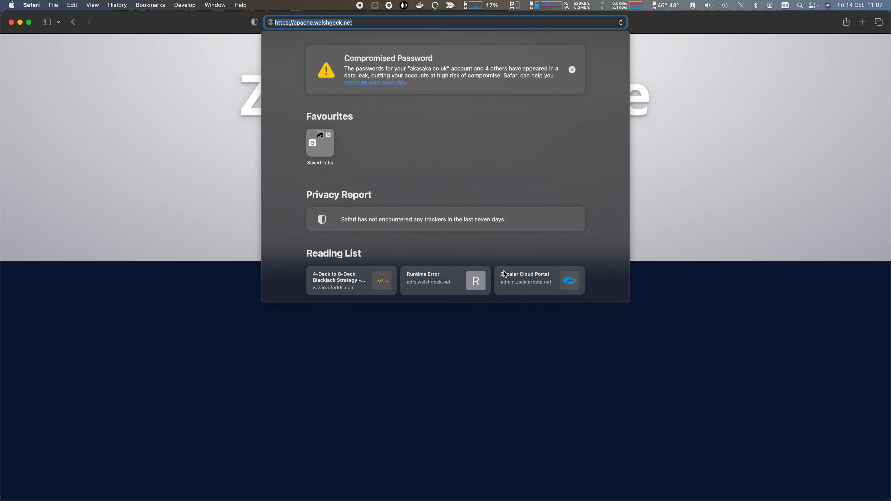
pyautogui.write('https://')
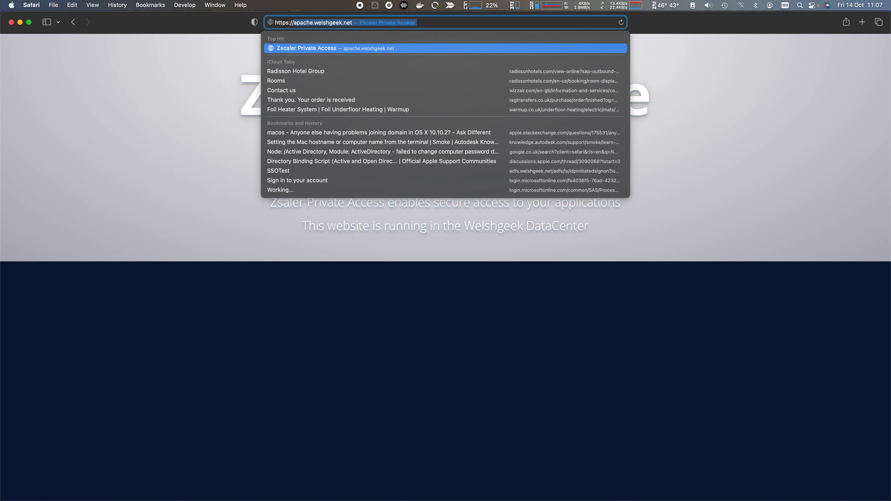
pyautogui.write('privaccess.welshgeek.net')
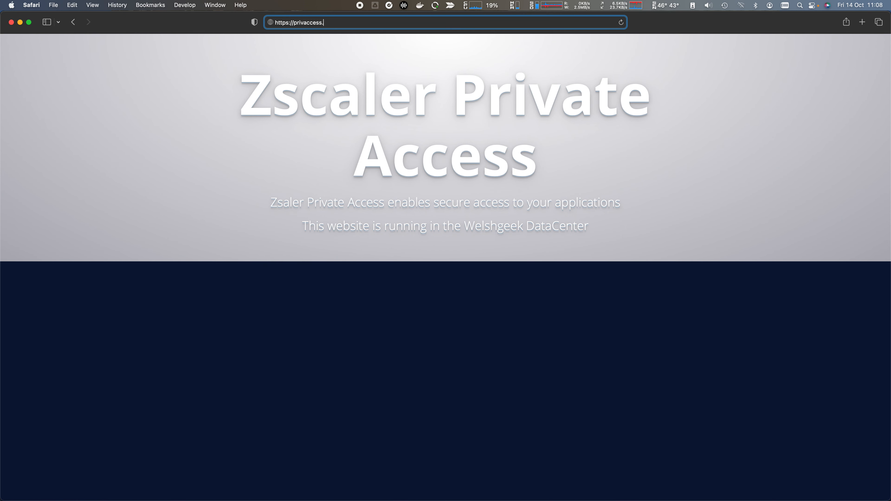
pyautogui.press('Return')
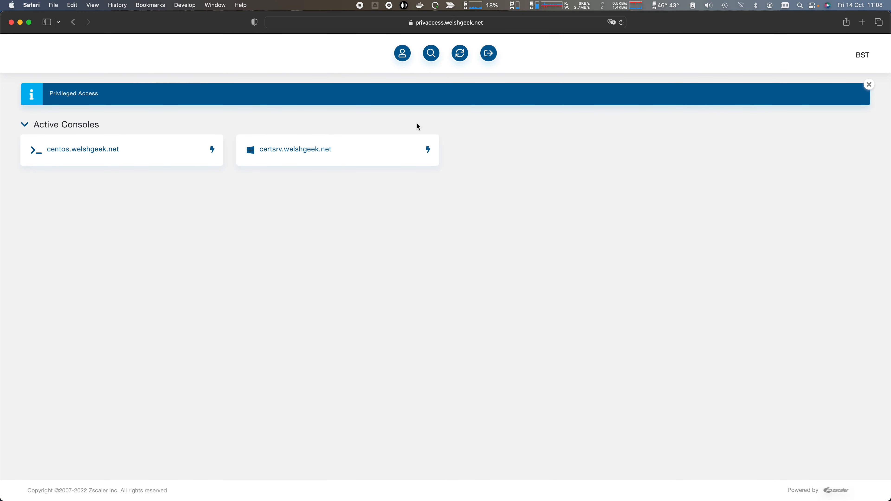
# Open the centos.welshgeek.net console and log in over SSH as root with the account password.
pyautogui.click(74, 150)
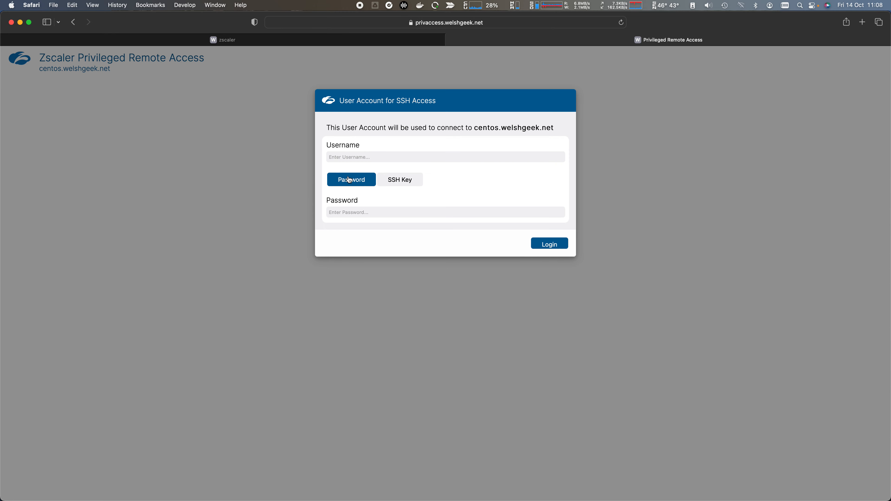
pyautogui.click(387, 157)
pyautogui.write('root')
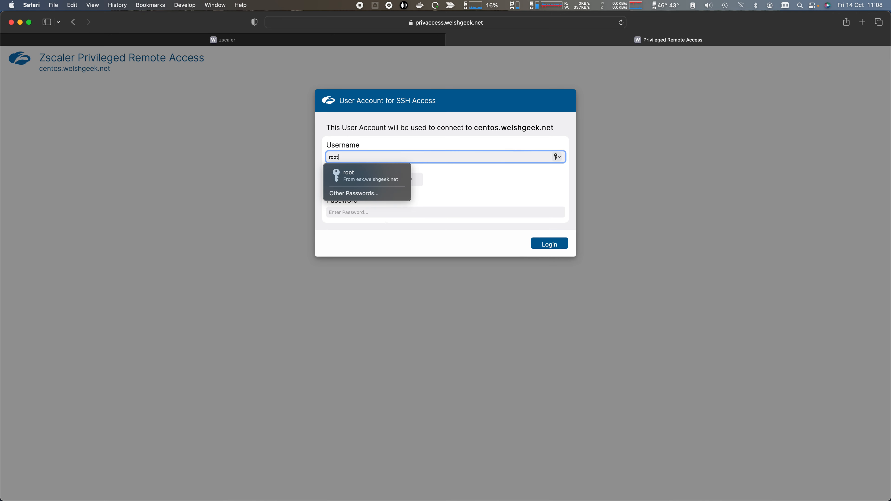
pyautogui.press('Tab')
pyautogui.write('********')
pyautogui.press('Return')
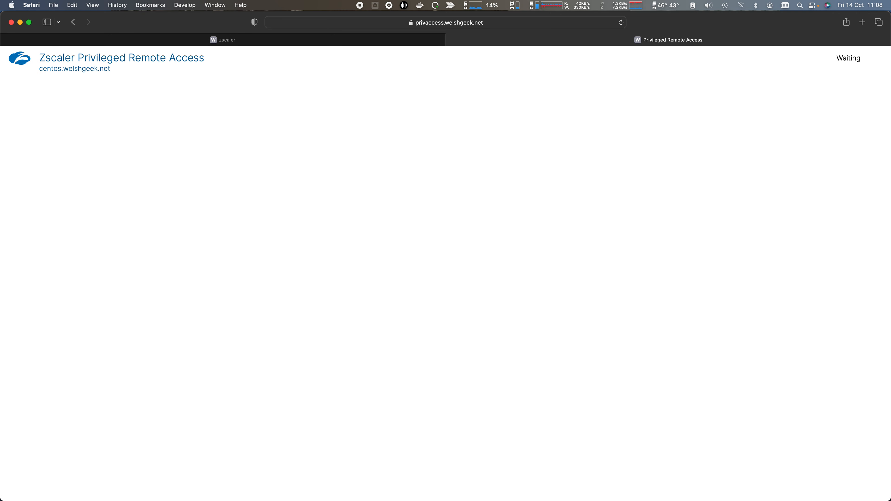
# List the files in the current directory of the centos.welshgeek.net console session.
pyautogui.write('ls')
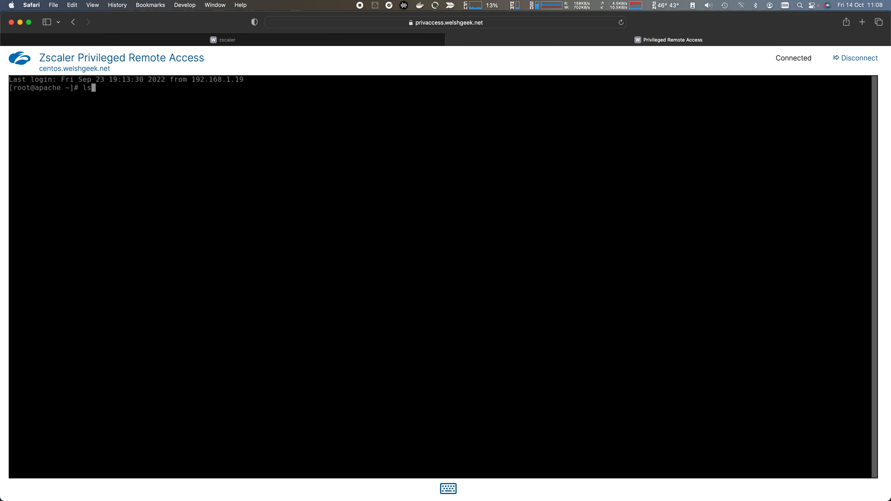
pyautogui.press('Return')
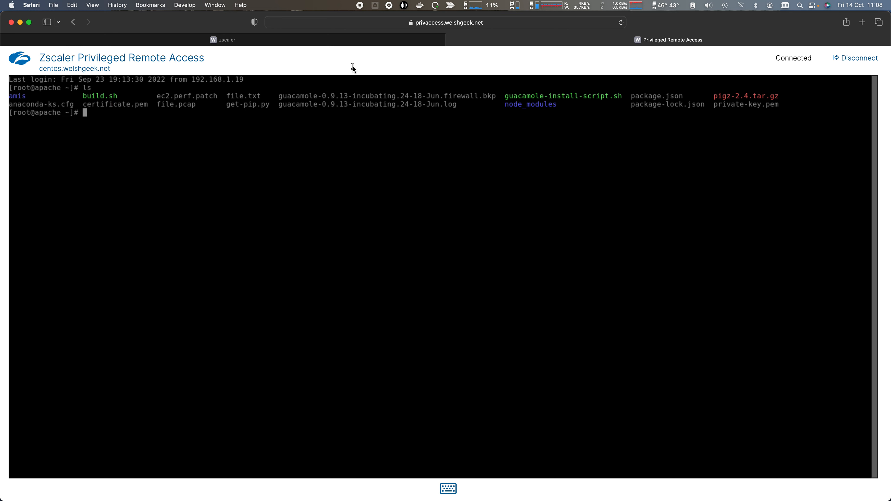
# Switch to Chrome, open the certificate management list and start a new CSR named Welshgeek Certificate.
pyautogui.press('super+Tab')
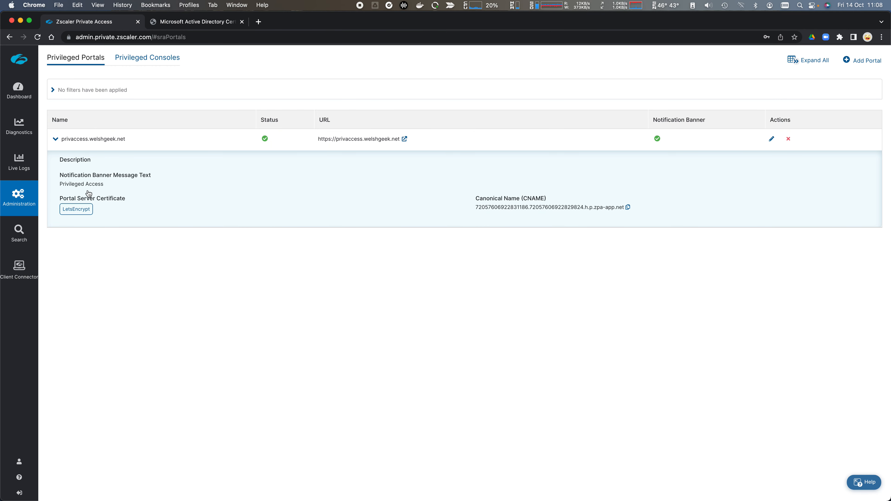
pyautogui.moveTo(31, 195)
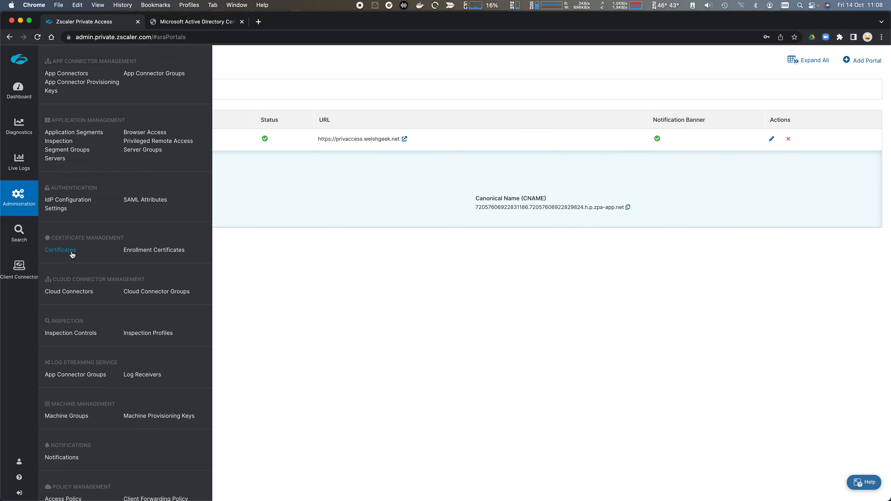
pyautogui.click(60, 250)
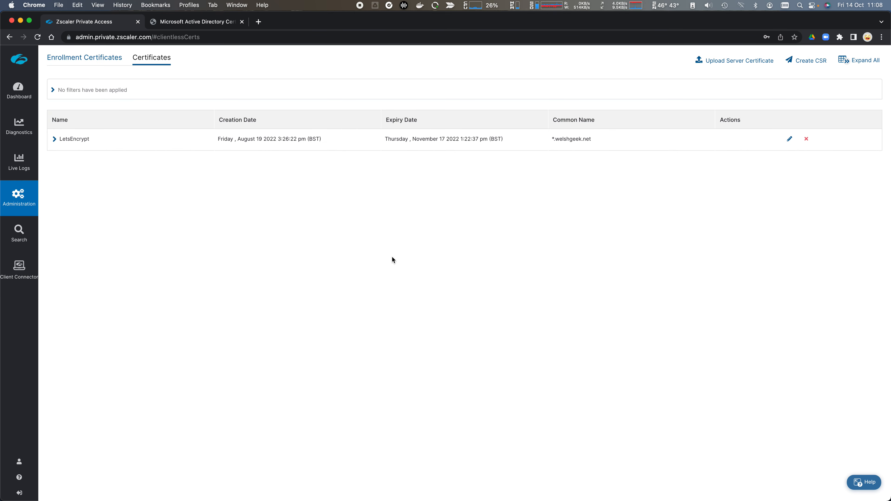
pyautogui.click(805, 61)
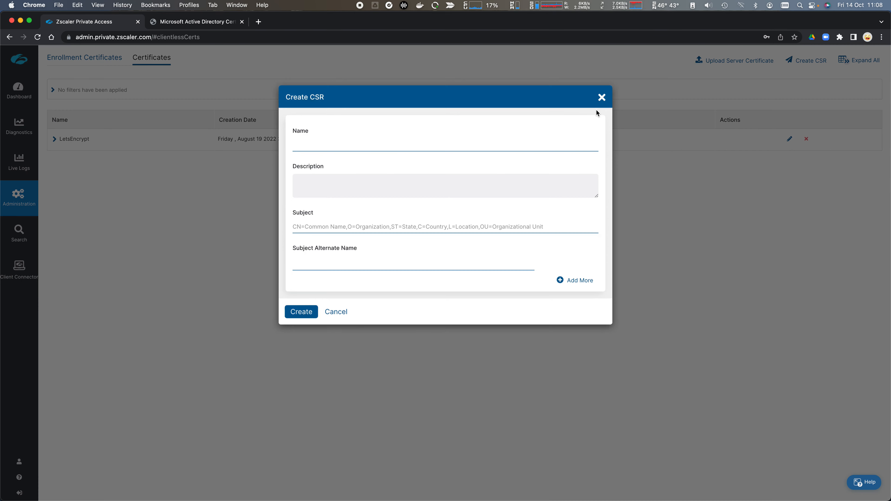
pyautogui.click(427, 149)
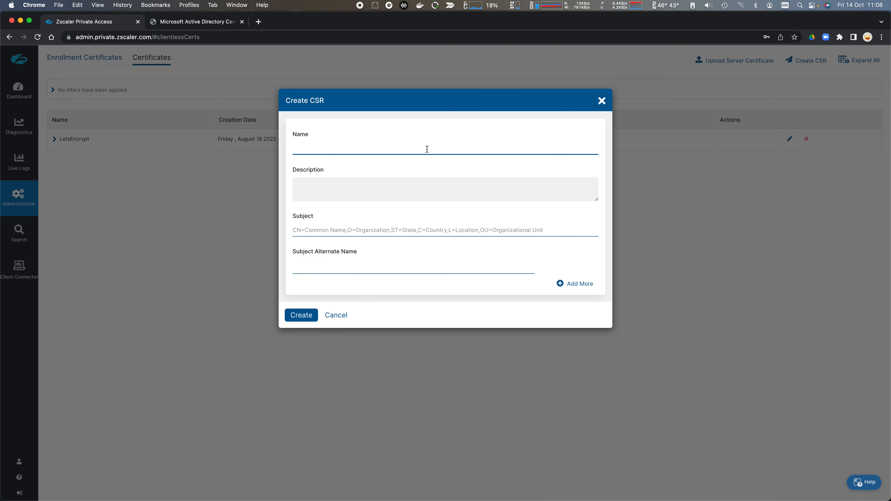
pyautogui.write('Welshgeek.Certifica')
pyautogui.press('Tab')
pyautogui.press('Tab')
# Set the CSR's subject to cn=*.welshgeek.net and its subject alternate name to *.welshgeek.net, and create the request.
pyautogui.click(439, 225)
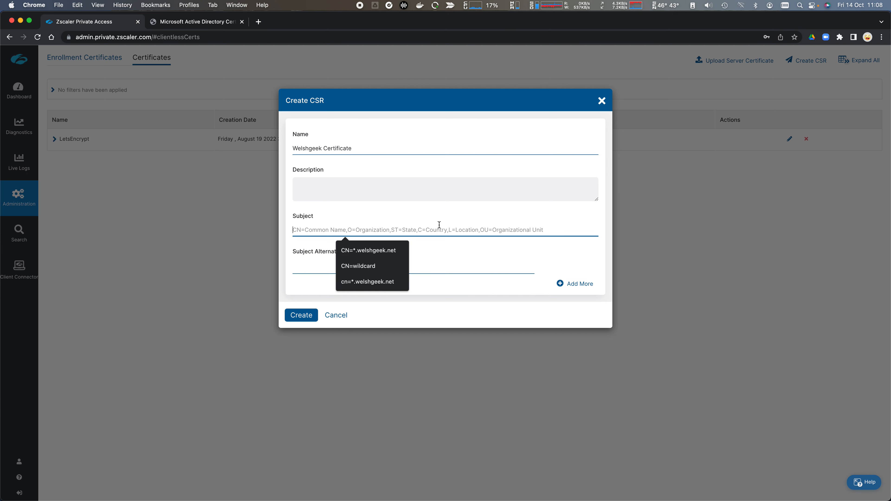
pyautogui.write('cn=*.')
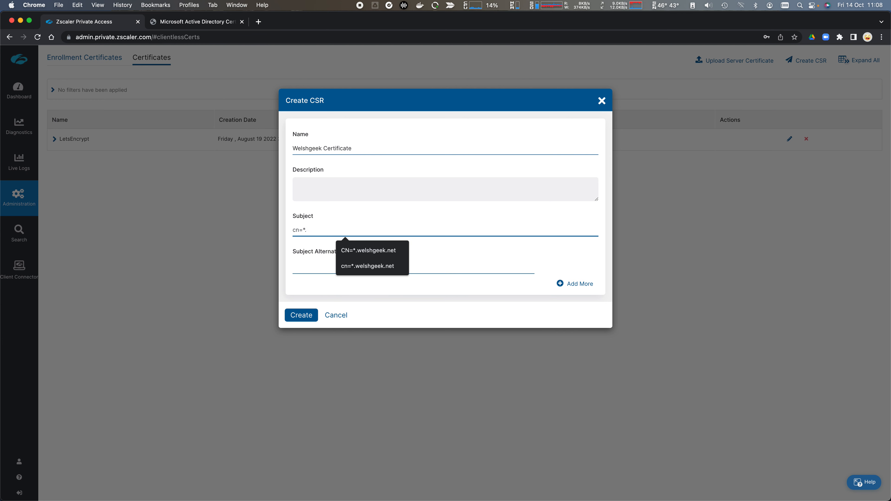
pyautogui.write('welshgeek.net')
pyautogui.press('Tab')
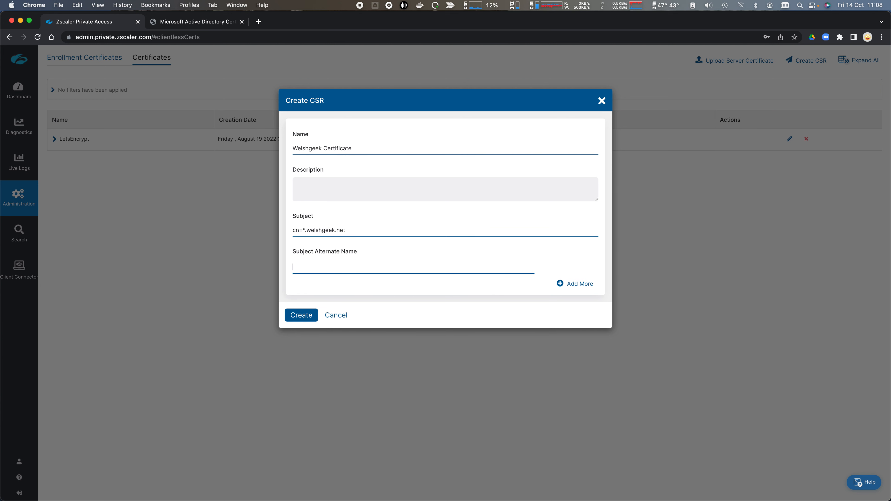
pyautogui.write('*.welshgeek.net')
pyautogui.click(309, 316)
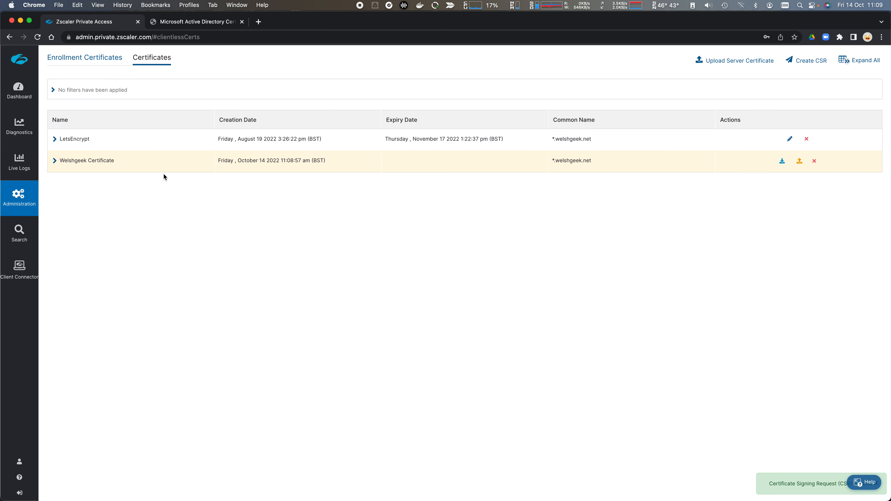
# Download the Welshgeek Certificate CSR and, in iTerm, list the Downloads files in detail, sorted with the newest last.
pyautogui.click(782, 162)
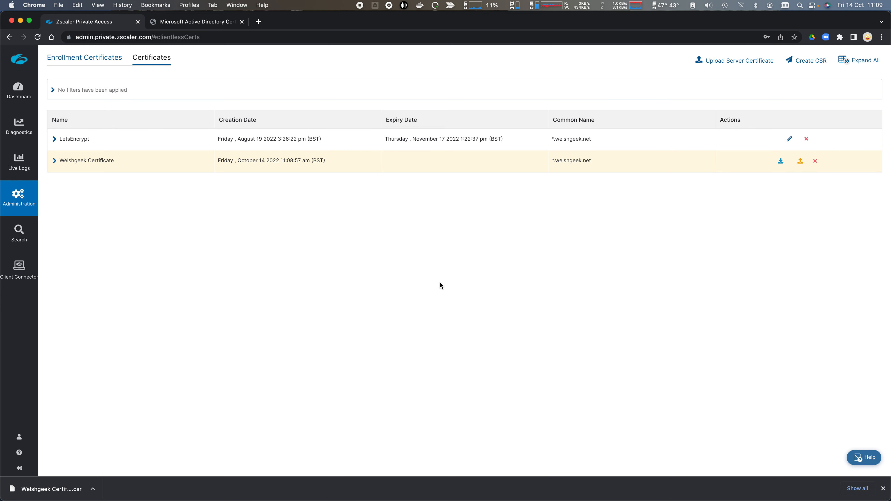
pyautogui.press('super+Tab')
pyautogui.press('super+Tab')
pyautogui.press('super+Tab')
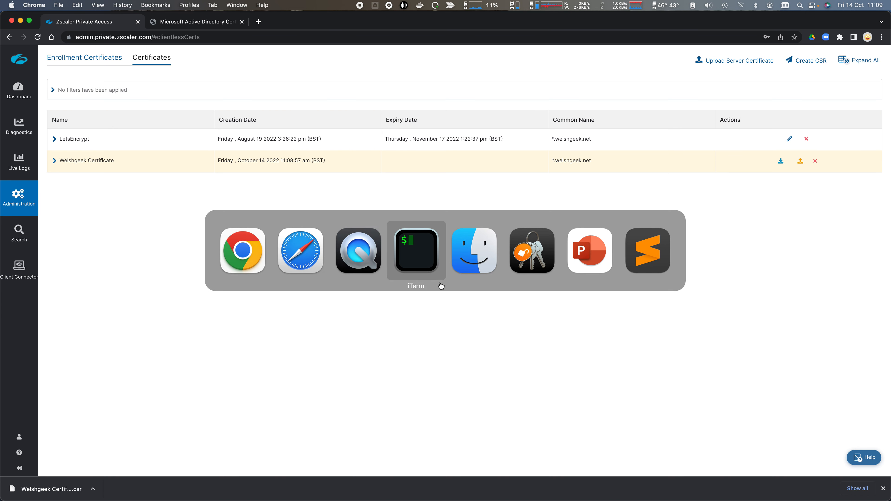
pyautogui.write('ls')
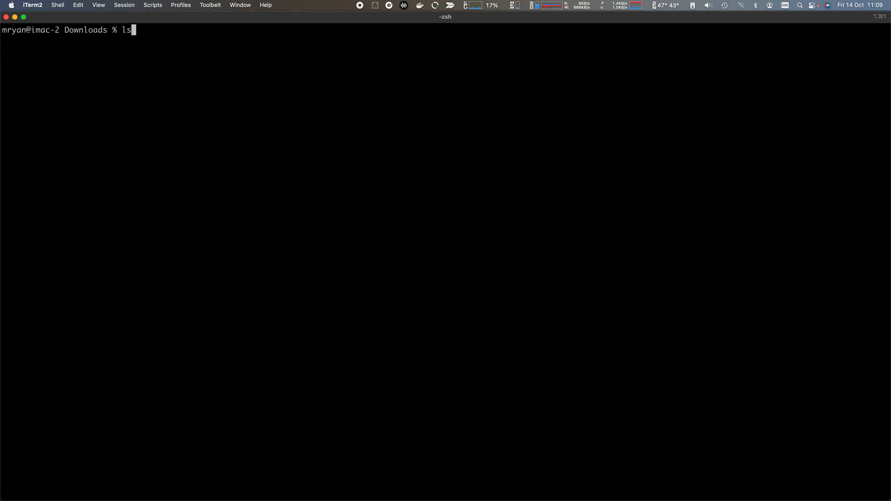
pyautogui.press('Return')
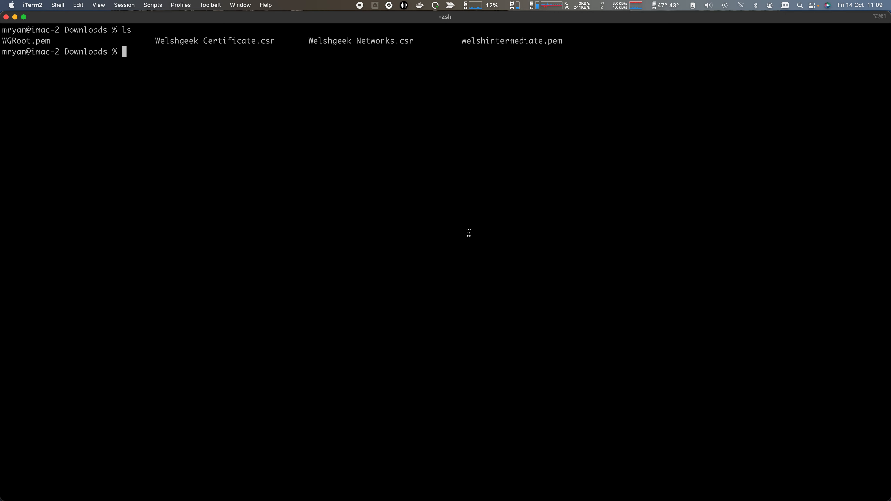
pyautogui.write('ls -lrt')
pyautogui.press('Return')
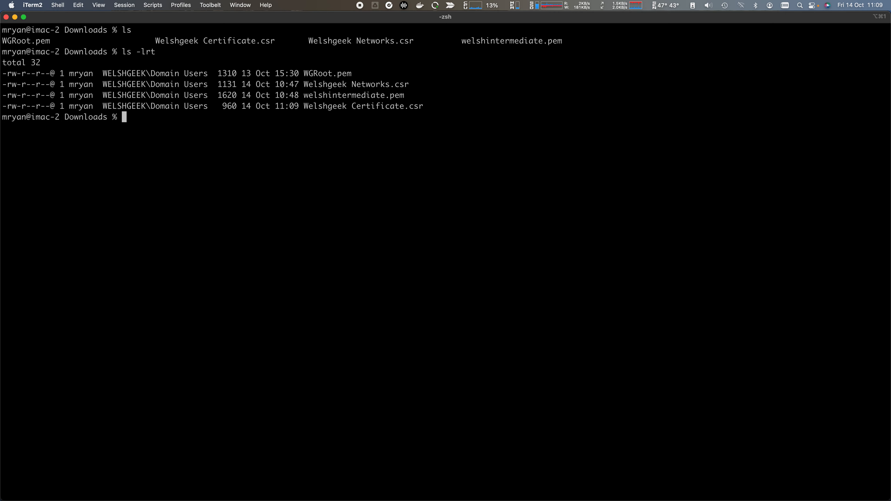
# Try to print Welshgeek Certificate.csr with cat, leaving the space in the file name unescaped.
pyautogui.write('cat')
pyautogui.moveTo(304, 106); pyautogui.dragTo(435, 109)
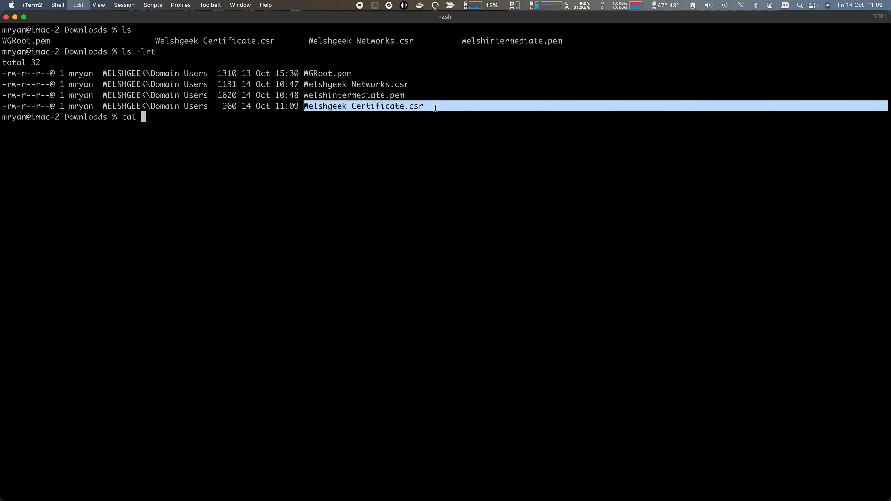
pyautogui.write('Welshgeek Certificate.csr')
pyautogui.press('Return')
# Print Welshgeek\ Certificate.csr with cat and copy the whole certificate request, including its BEGIN and END lines.
pyautogui.write('cat W')
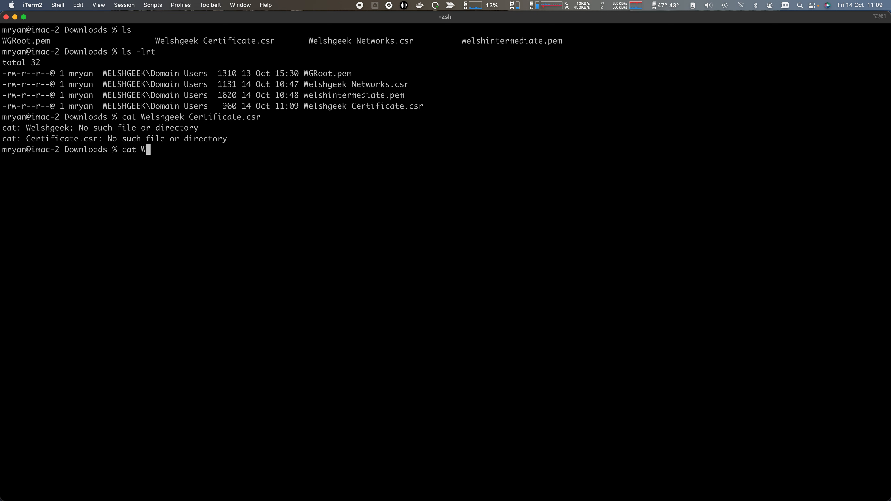
pyautogui.press('Tab')
pyautogui.write('e')
pyautogui.press('Tab')
pyautogui.write('C')
pyautogui.press('Tab')
pyautogui.press('Return')
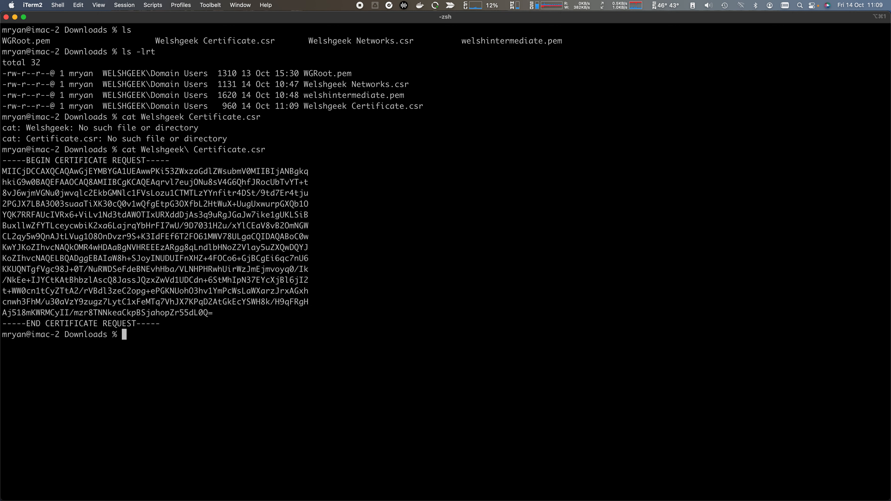
pyautogui.moveTo(160, 326); pyautogui.dragTo(2, 160)
# Switch to Chrome, open an advanced certificate request in Microsoft Active Directory Certificate Services and paste the copied CSR as the saved request.
pyautogui.press('super+Tab')
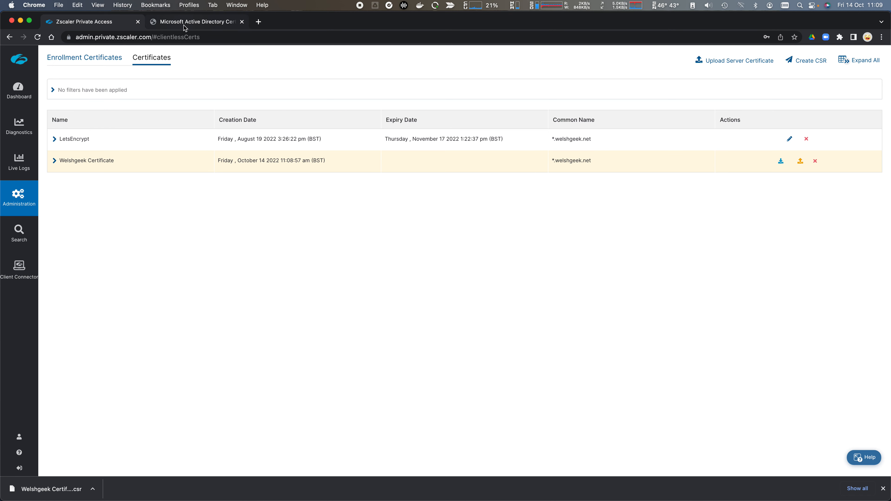
pyautogui.click(185, 24)
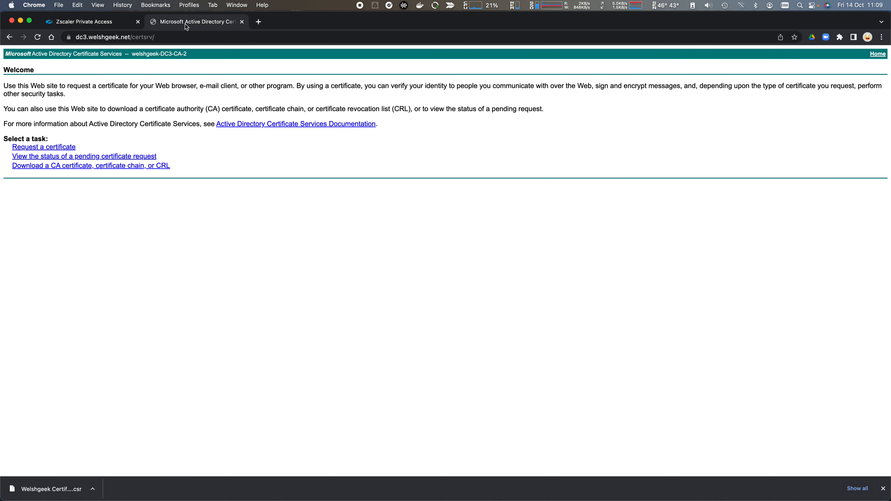
pyautogui.click(63, 147)
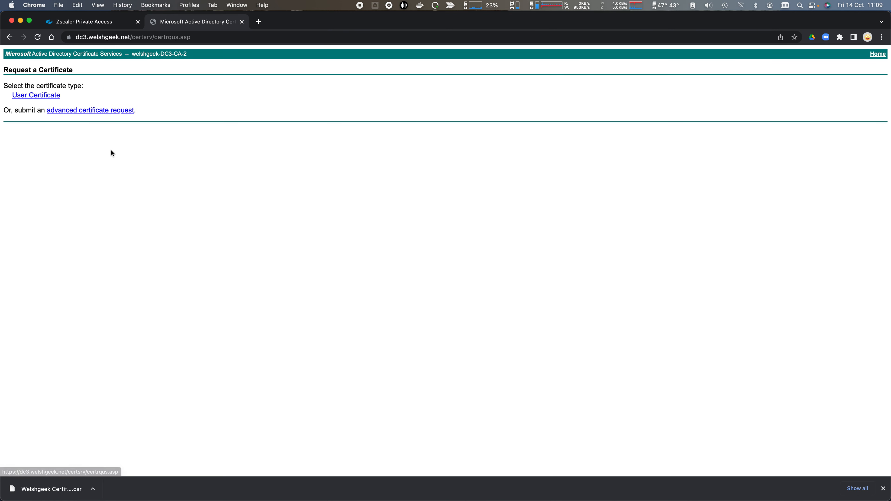
pyautogui.click(103, 113)
pyautogui.click(127, 135)
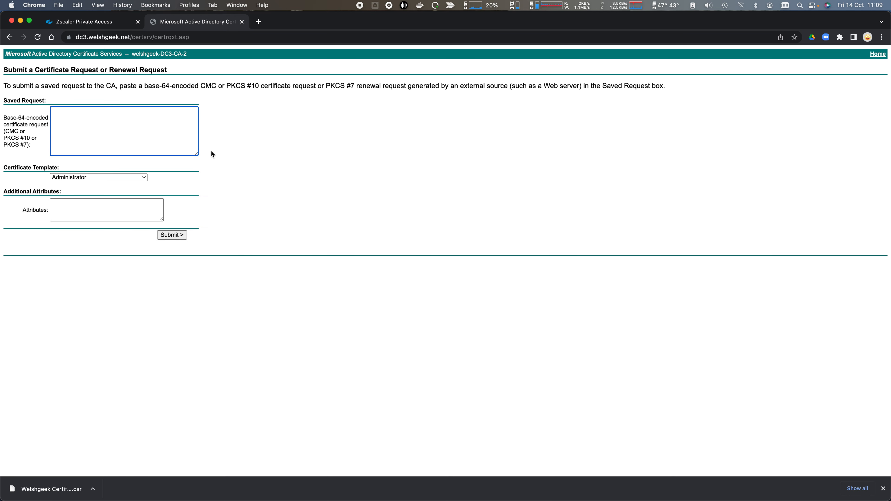
pyautogui.press('super+v')
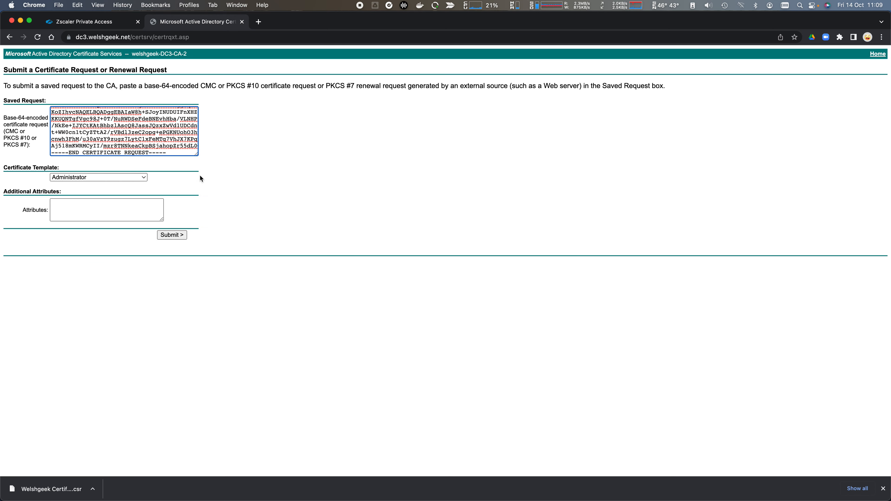
# Submit the request with the Web Server certificate template and download the issued certificate Base 64 encoded.
pyautogui.click(143, 177)
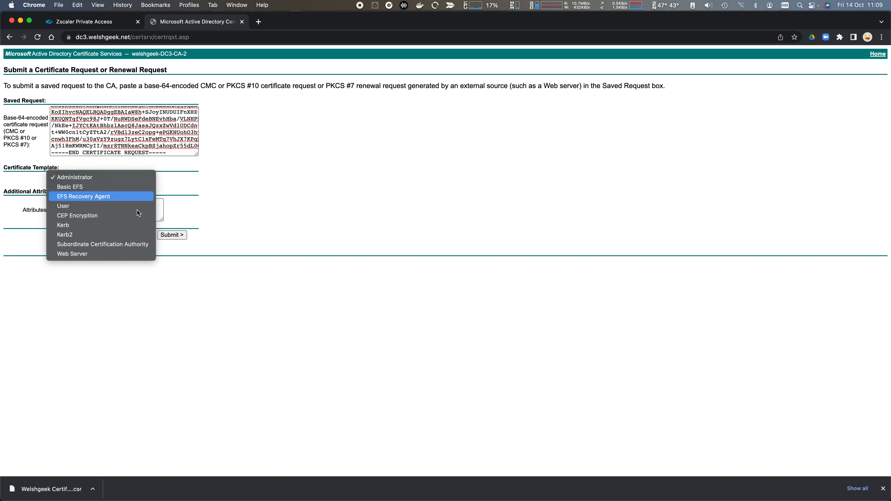
pyautogui.click(119, 252)
pyautogui.click(176, 235)
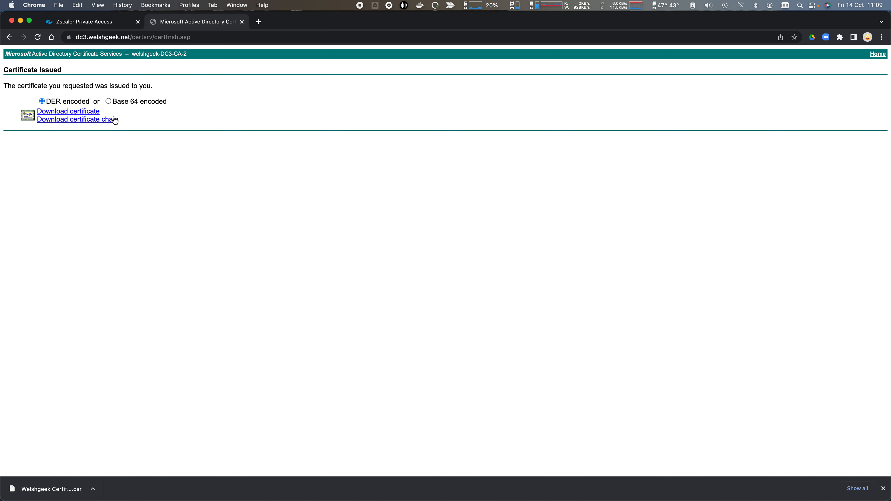
pyautogui.click(109, 101)
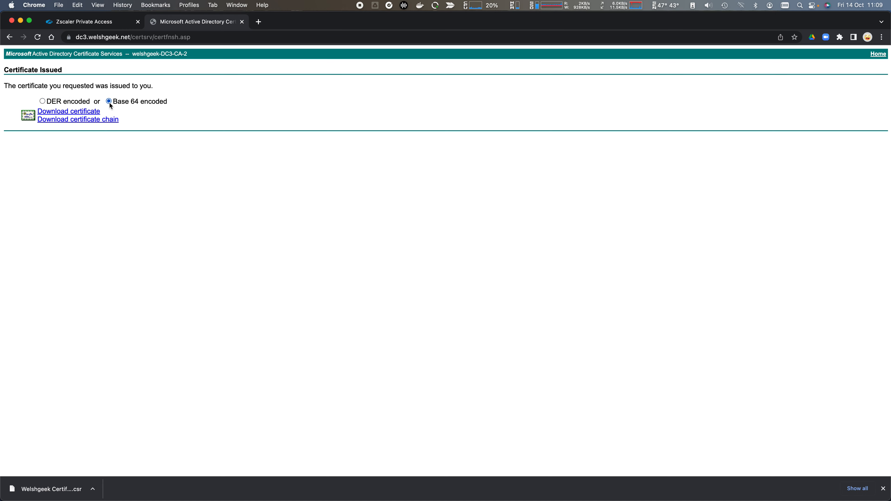
pyautogui.click(84, 113)
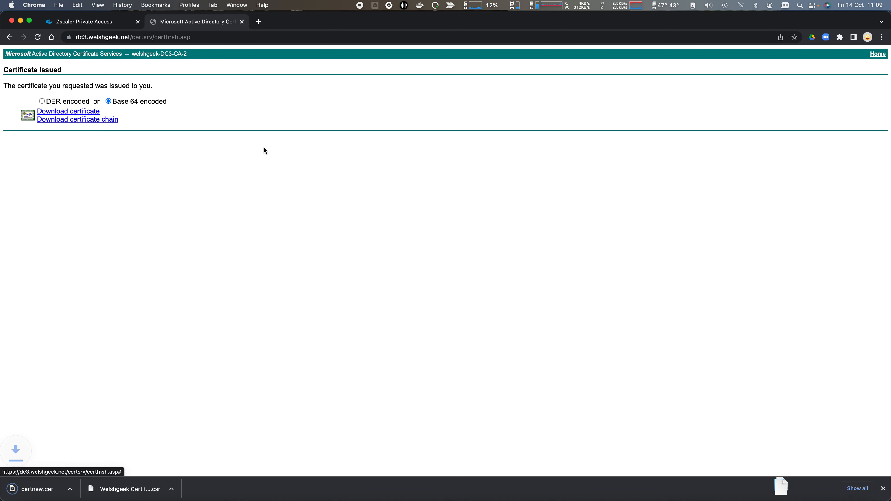
# In iTerm, list the Downloads files in detail and rename certnew.cer to WelshgeekWildcard.pem.
pyautogui.press('super+Tab')
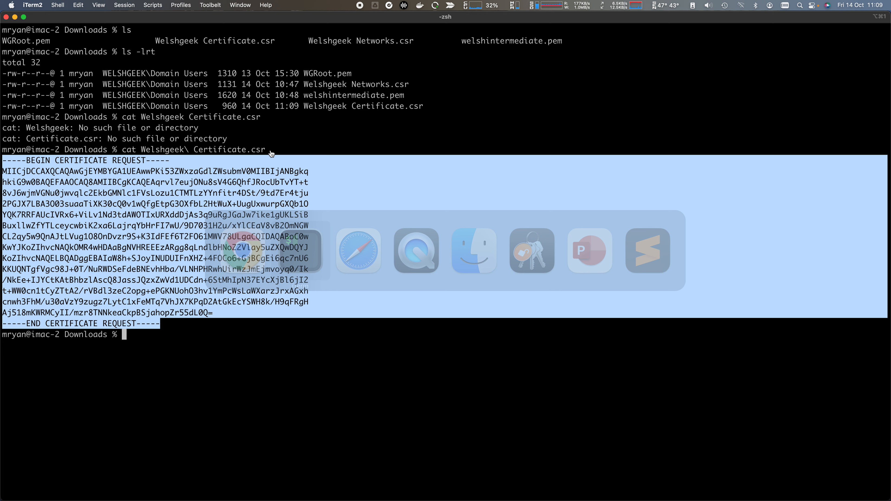
pyautogui.write('ls -lrt')
pyautogui.press('Return')
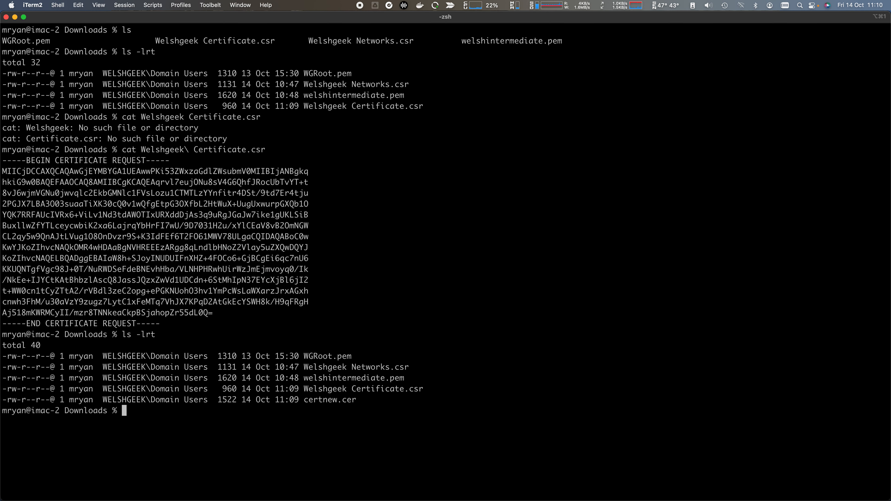
pyautogui.write('mv ce')
pyautogui.press('Tab')
pyautogui.write('Welshge')
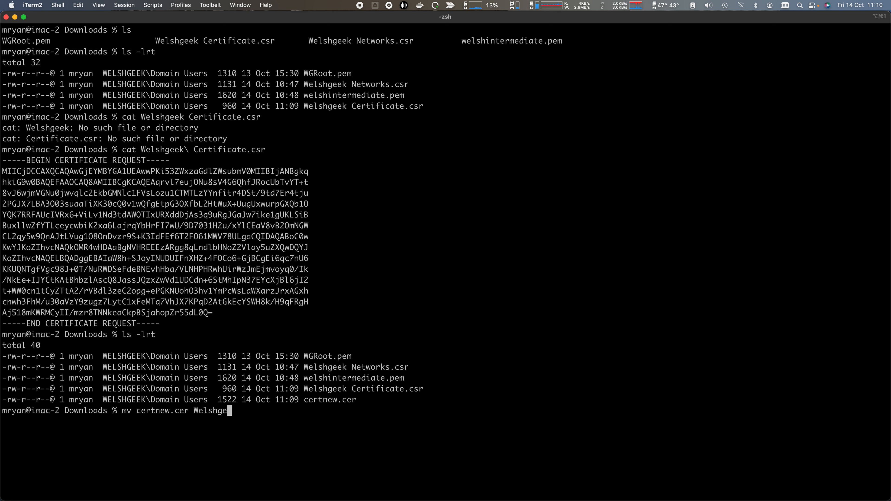
pyautogui.write('ekWildcard.pem')
pyautogui.press('Return')
# Decode WelshgeekWildcard.pem as text with openssl x509 and examine the certificate's X509v3 extensions.
pyautogui.write('openssl x509 -in')
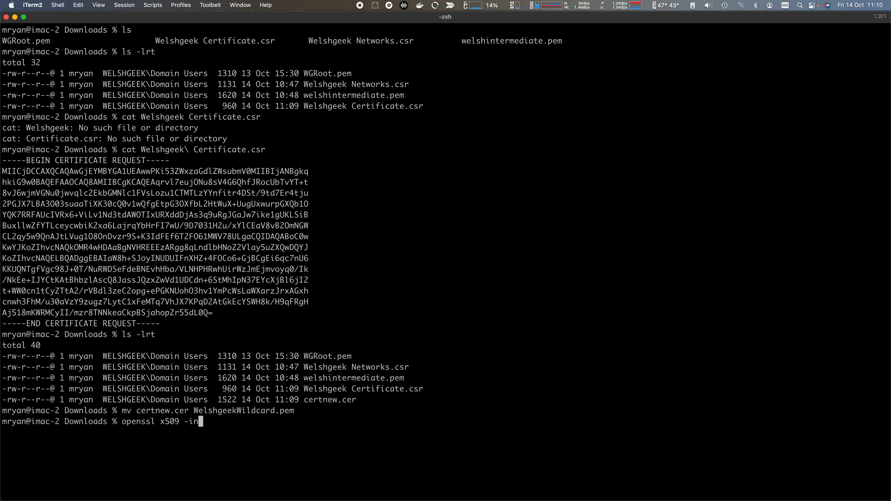
pyautogui.write(' We')
pyautogui.press('Tab')
pyautogui.write('W')
pyautogui.press('Tab')
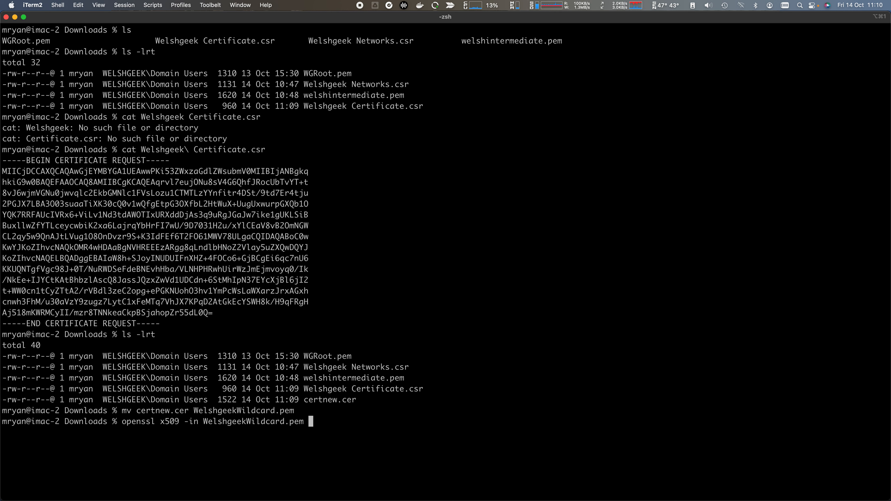
pyautogui.write('-text')
pyautogui.press('Return')
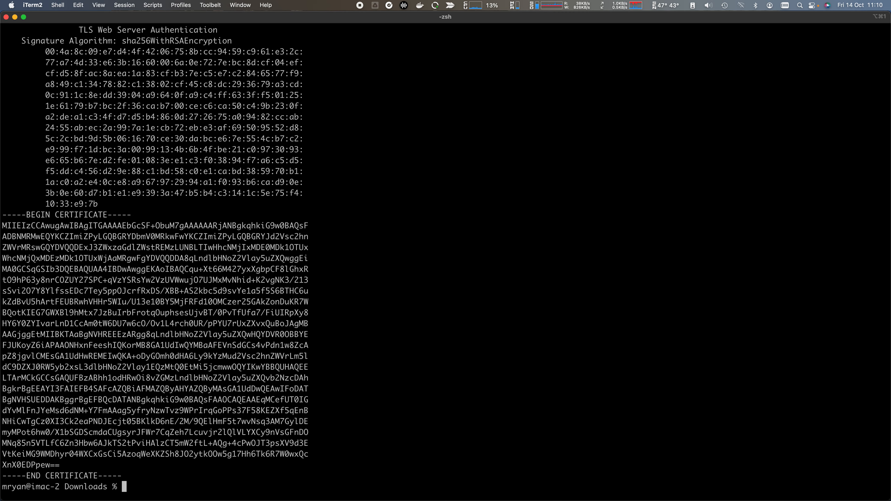
pyautogui.scroll(10, 86, 140)
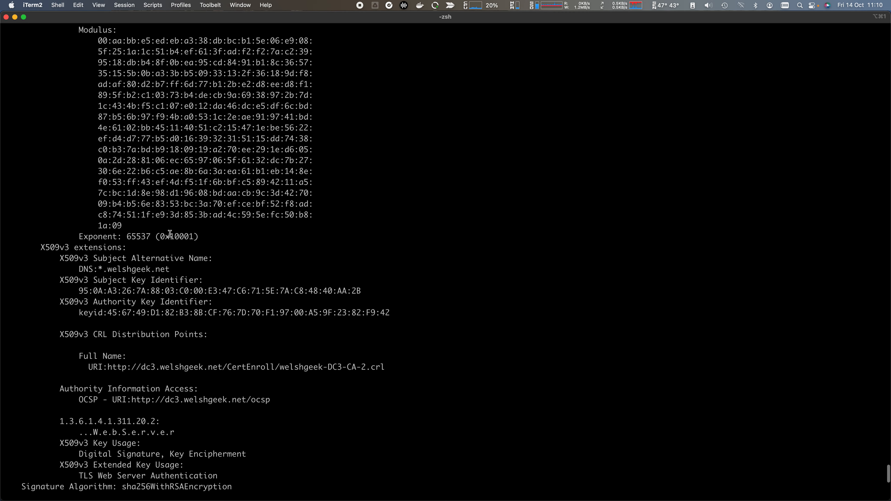
# Examine the decoded wildcard certificate's Subject Alternative Name, issuer, validity, subject and the encoded certificate block at the end.
pyautogui.moveTo(181, 270); pyautogui.dragTo(73, 268)
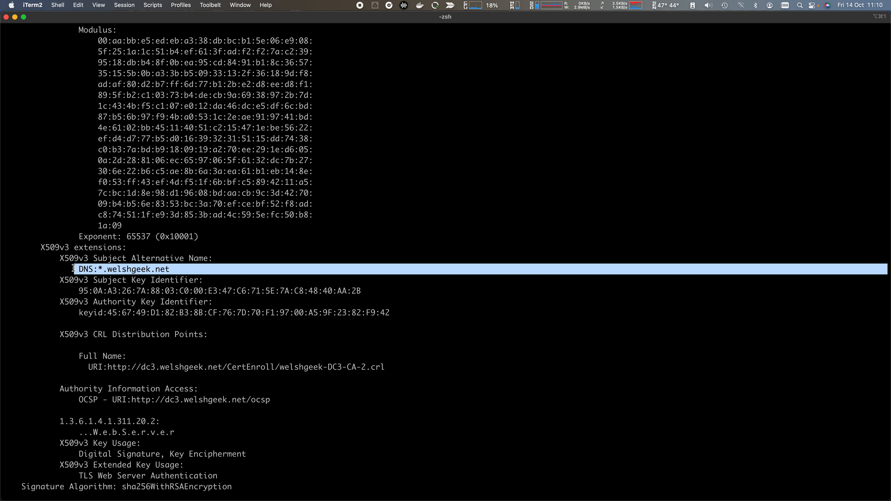
pyautogui.scroll(6, 73, 268)
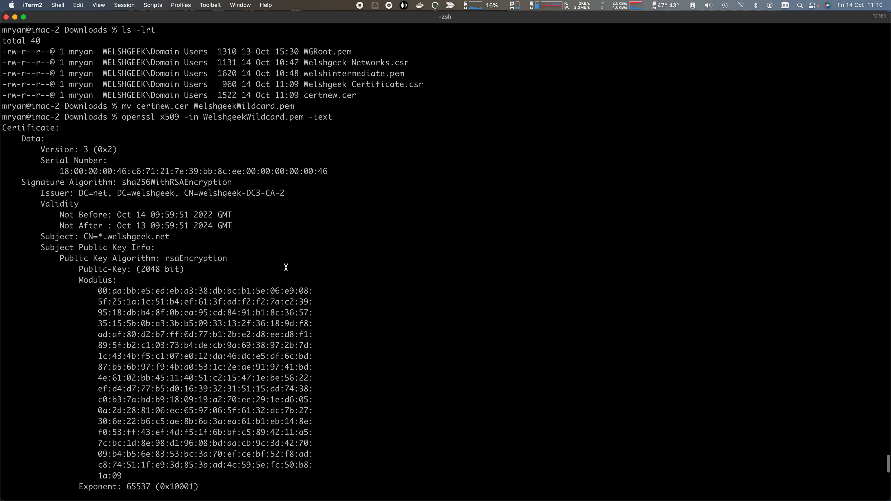
pyautogui.scroll(-6, 313, 260)
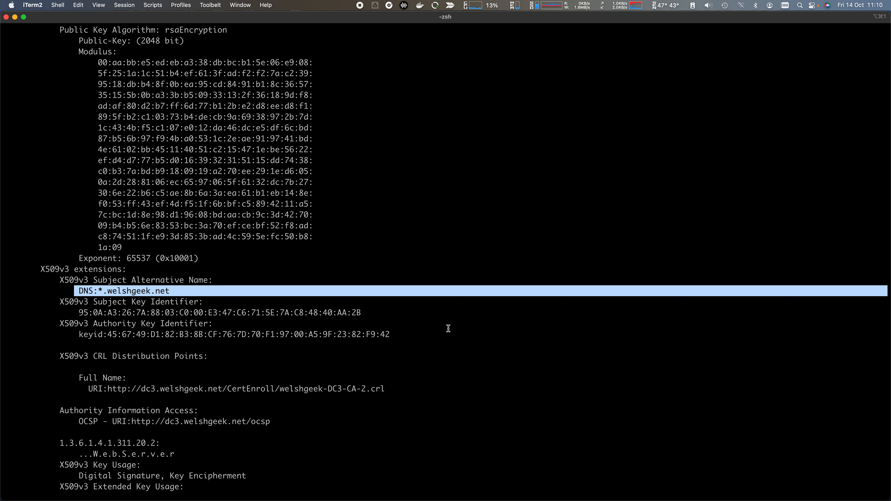
pyautogui.scroll(-7, 448, 330)
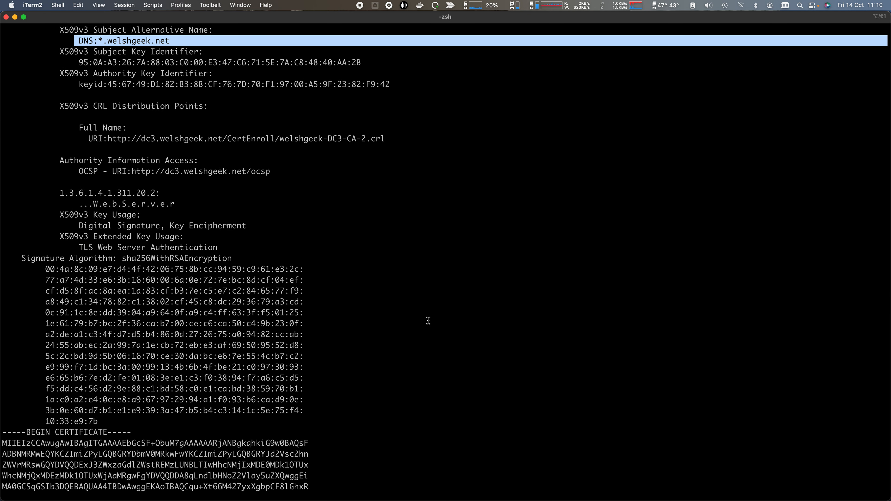
pyautogui.scroll(-6, 426, 319)
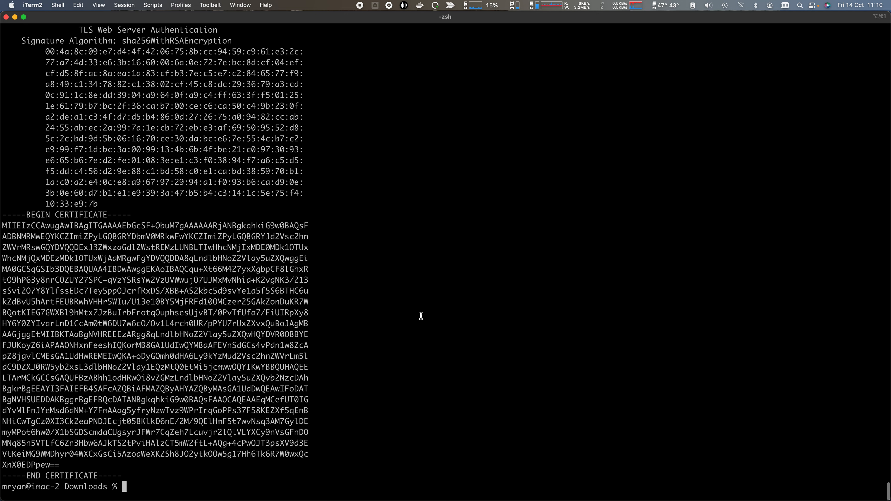
# Switch to Chrome and upload WelshgeekWildcard.pem from Downloads as the signed certificate for the Welshgeek Certificate entry in Zscaler Private Access.
pyautogui.press('super+Tab')
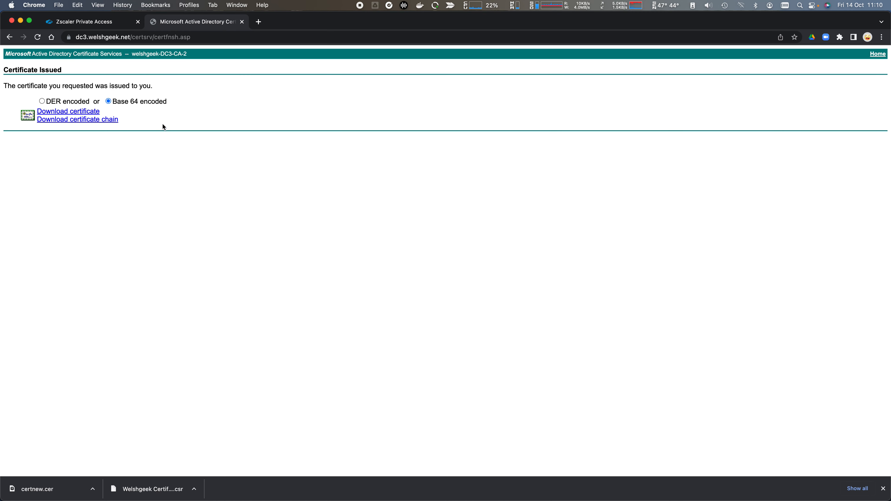
pyautogui.click(103, 26)
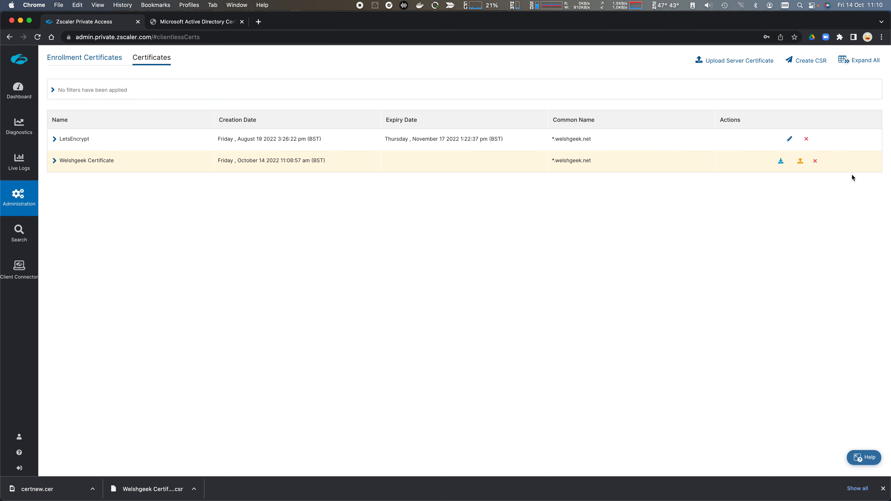
pyautogui.click(800, 162)
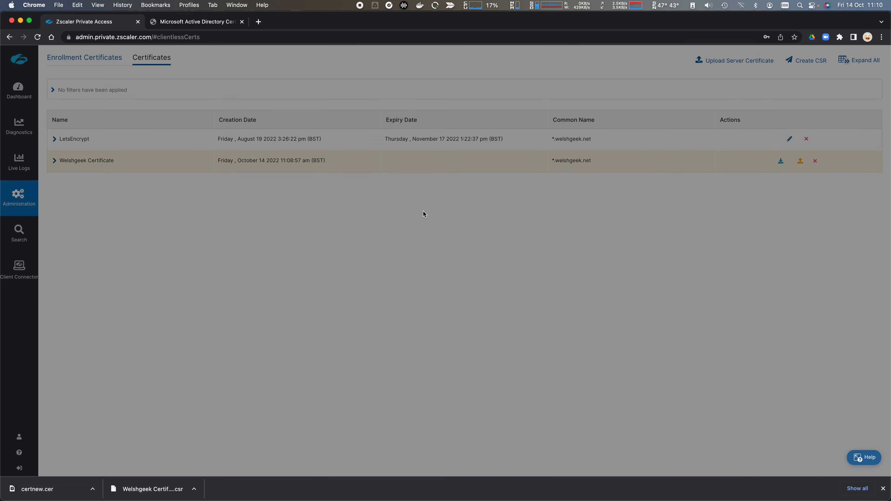
pyautogui.click(577, 244)
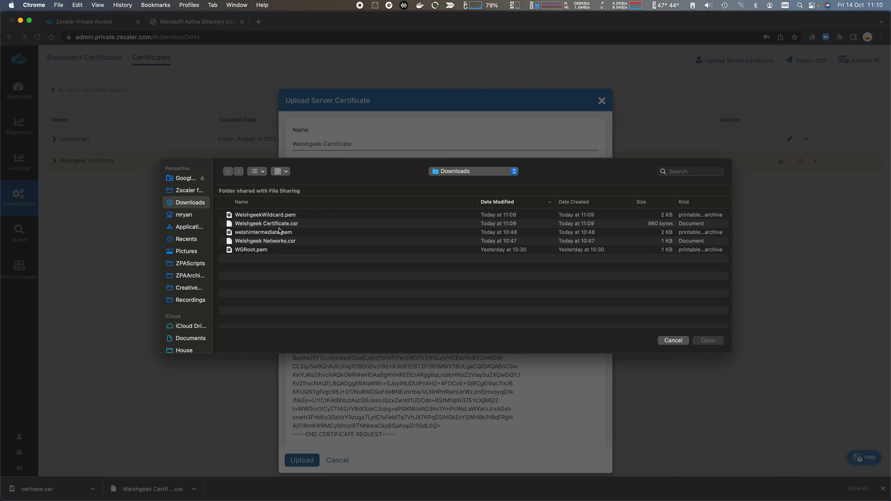
pyautogui.doubleClick(286, 215)
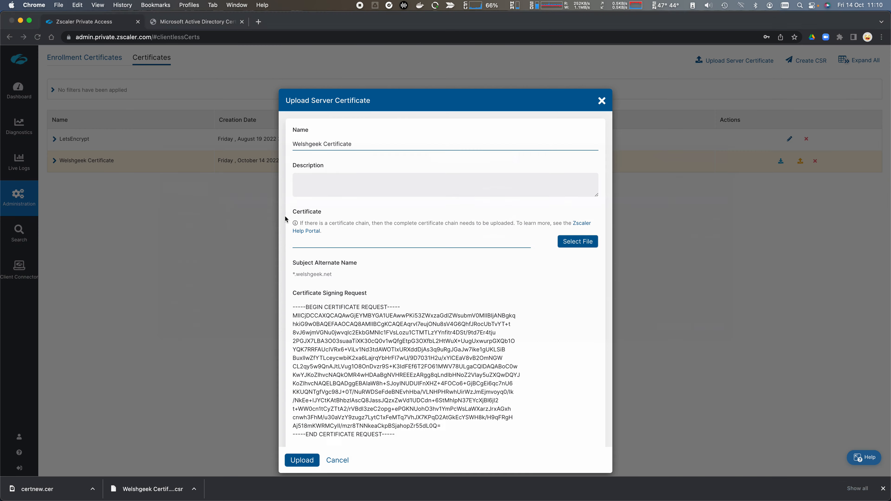
pyautogui.click(302, 460)
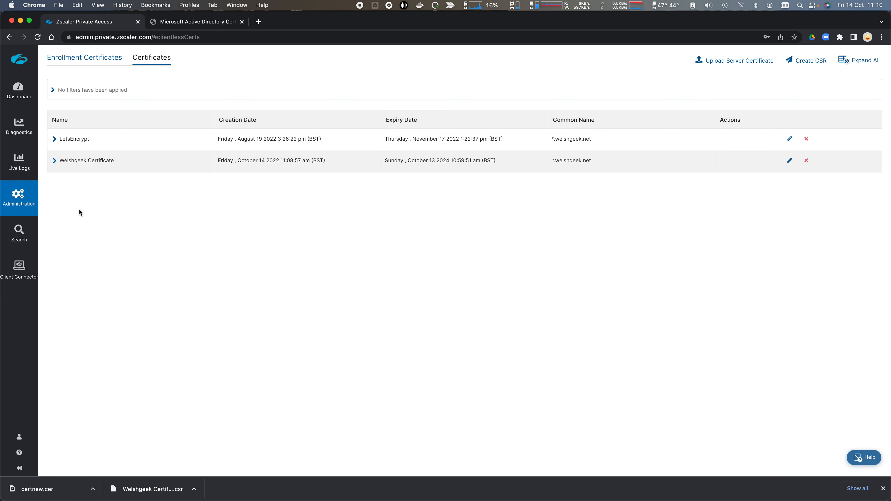
# Open the apache.welshgeek.net Browser Access application for editing and change its certificate to Welshgeek Certificate.
pyautogui.moveTo(12, 197)
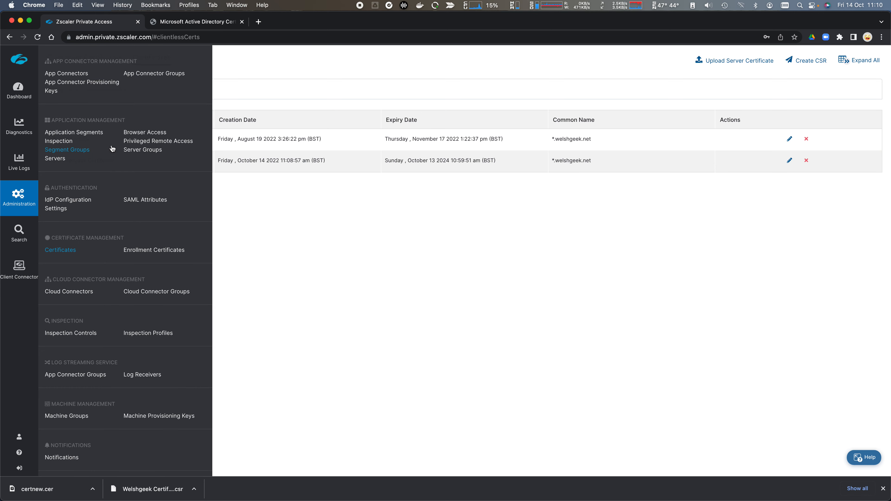
pyautogui.click(129, 132)
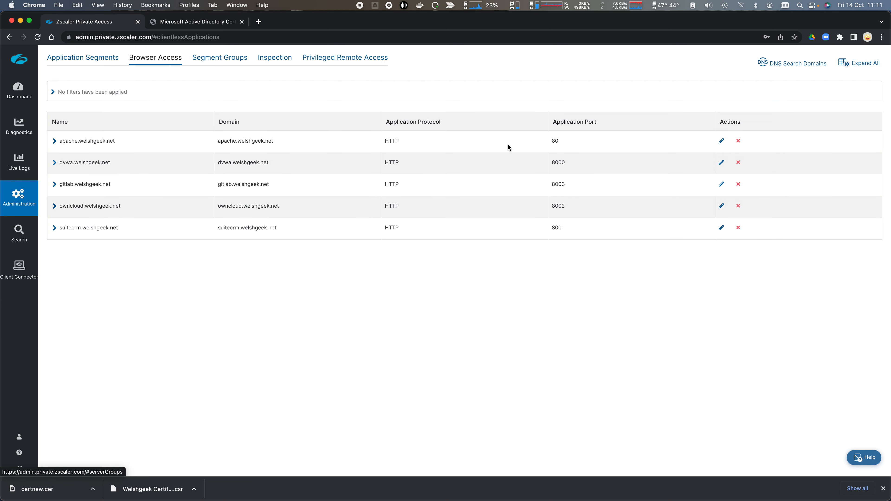
pyautogui.click(721, 141)
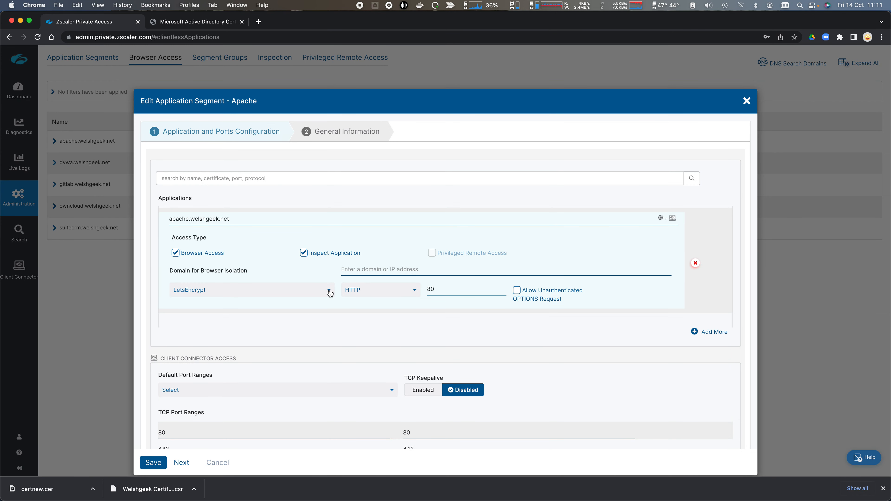
pyautogui.click(330, 293)
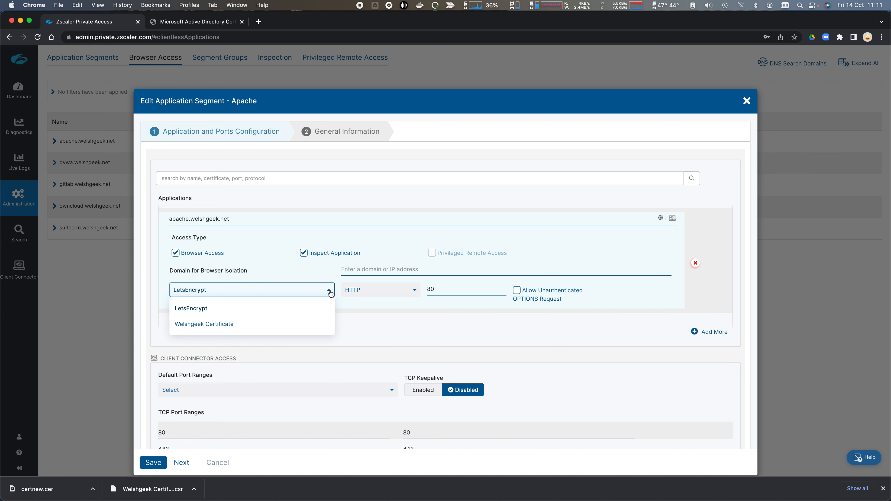
pyautogui.click(226, 326)
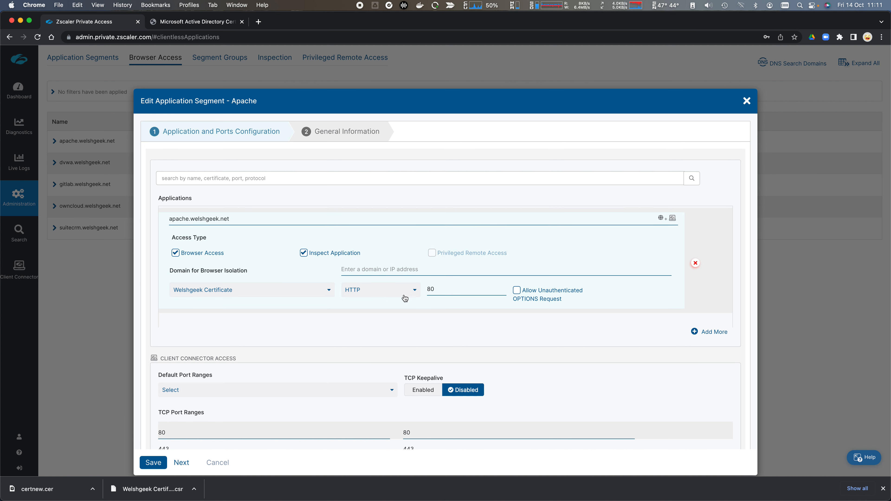
pyautogui.click(456, 292)
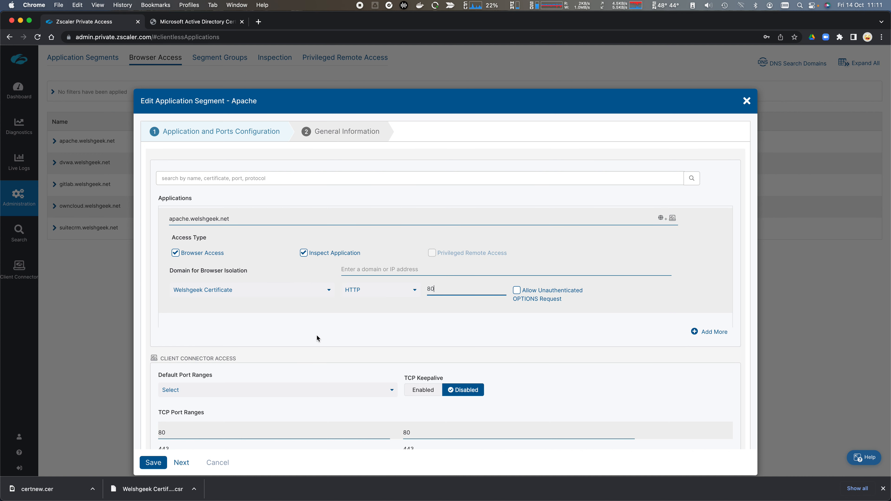
# Save the Apache application segment, close its editor and expand the apache.welshgeek.net entry to check the assigned certificate.
pyautogui.click(155, 463)
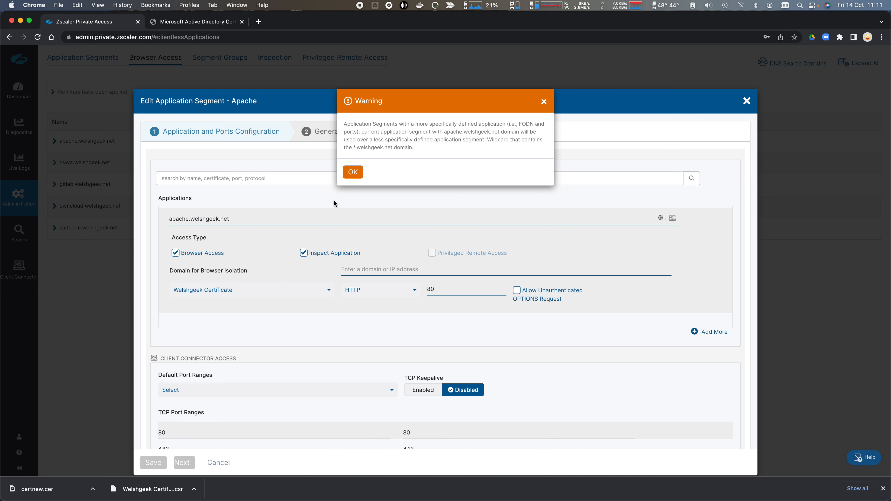
pyautogui.click(353, 172)
pyautogui.scroll(-3, 226, 382)
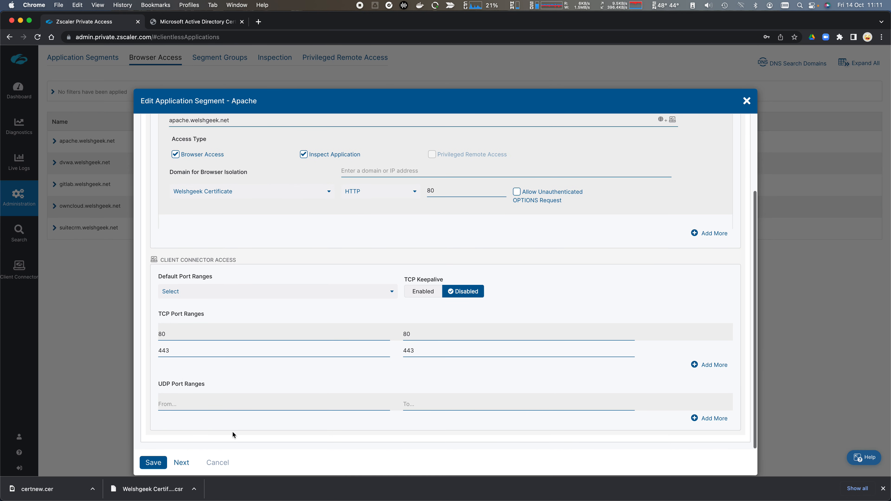
pyautogui.click(160, 463)
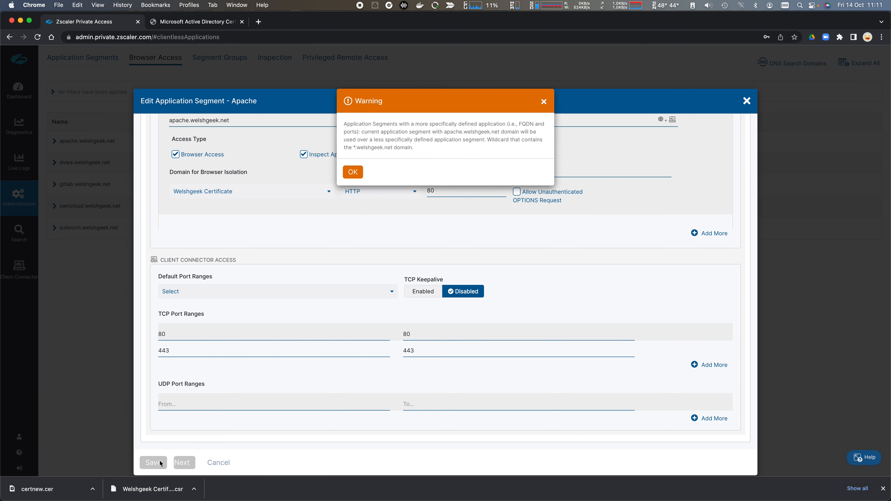
pyautogui.click(353, 172)
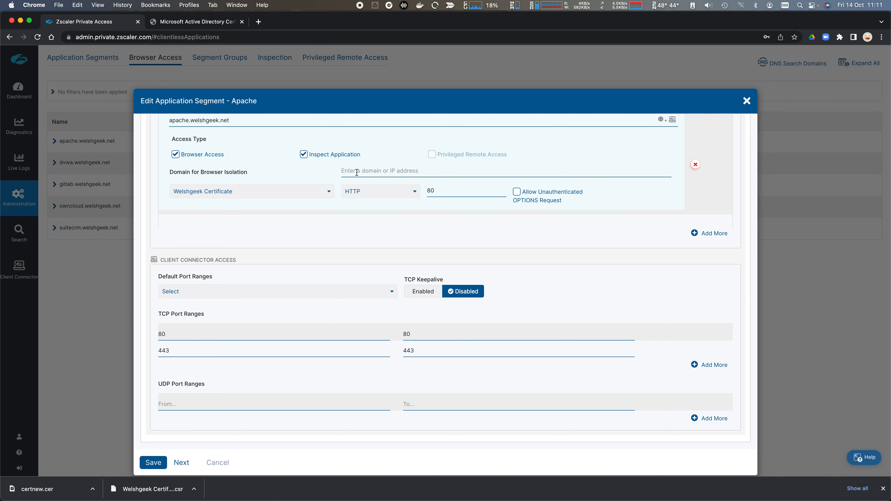
pyautogui.click(748, 103)
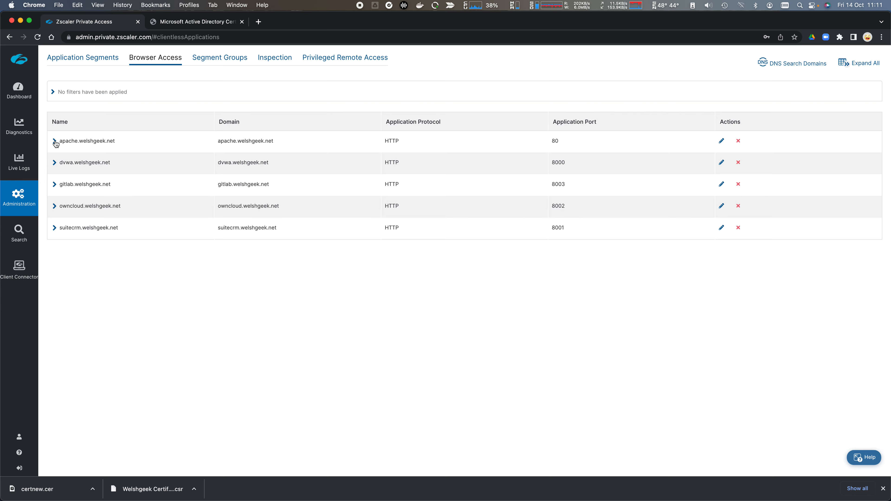
pyautogui.click(54, 141)
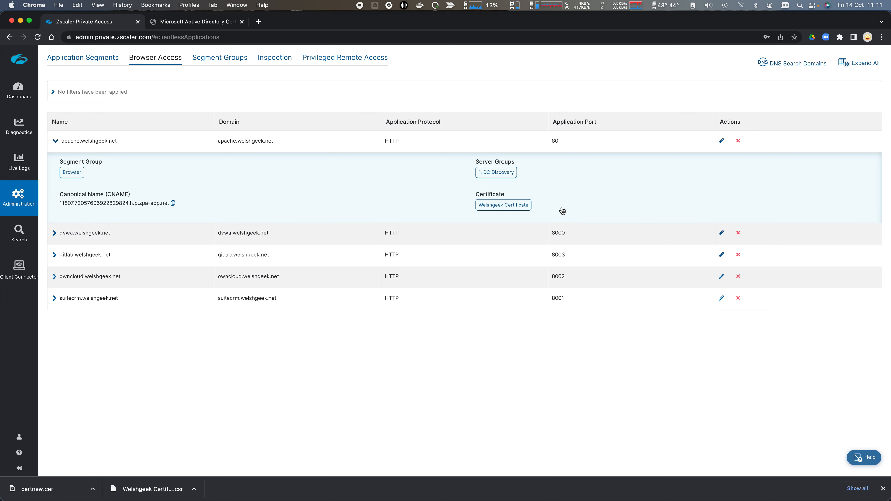
# Switch to Safari, decline saving the password and close the Privileged Remote Access session, leaving the page.
pyautogui.press('super+Tab')
pyautogui.press('super+Tab')
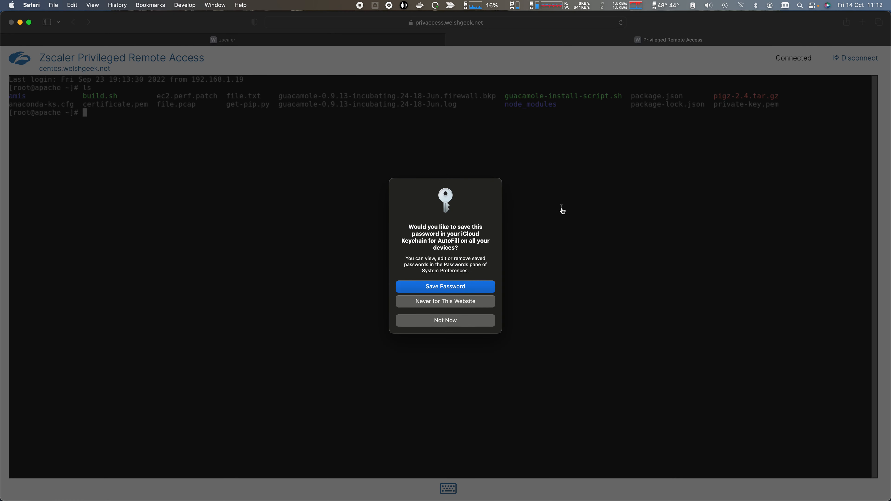
pyautogui.click(445, 320)
pyautogui.press('super+w')
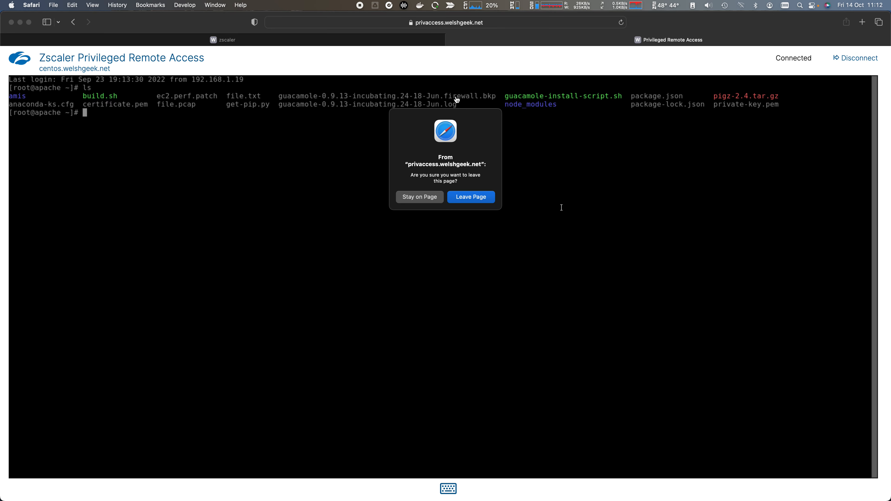
pyautogui.click(466, 199)
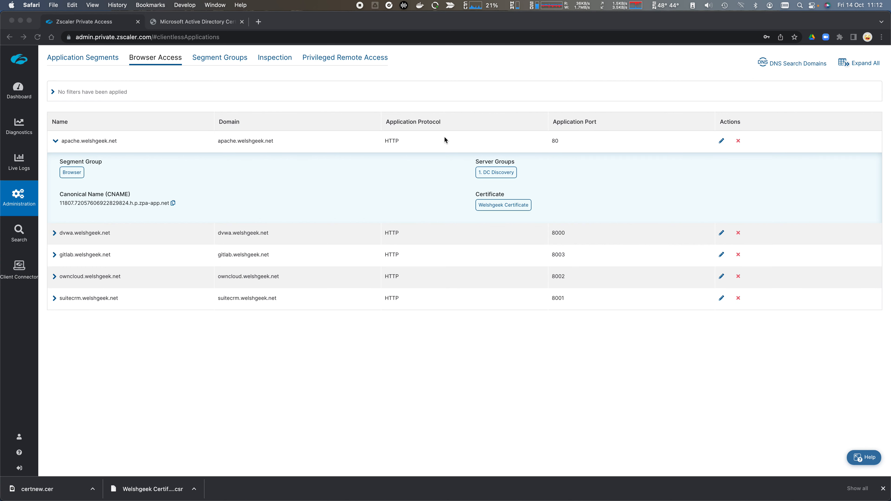
# Open a new Safari window and load apache.welshgeek.net over HTTPS.
pyautogui.press('super+n')
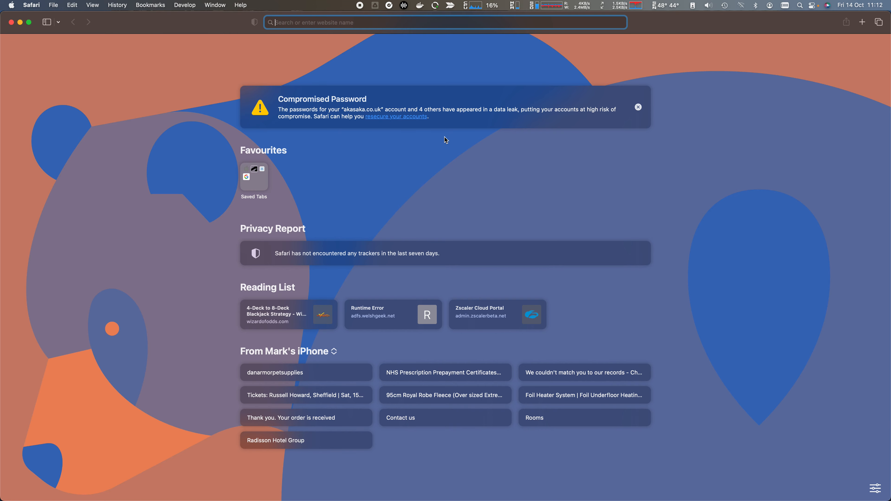
pyautogui.write('https://privaccess.welshgeek.net')
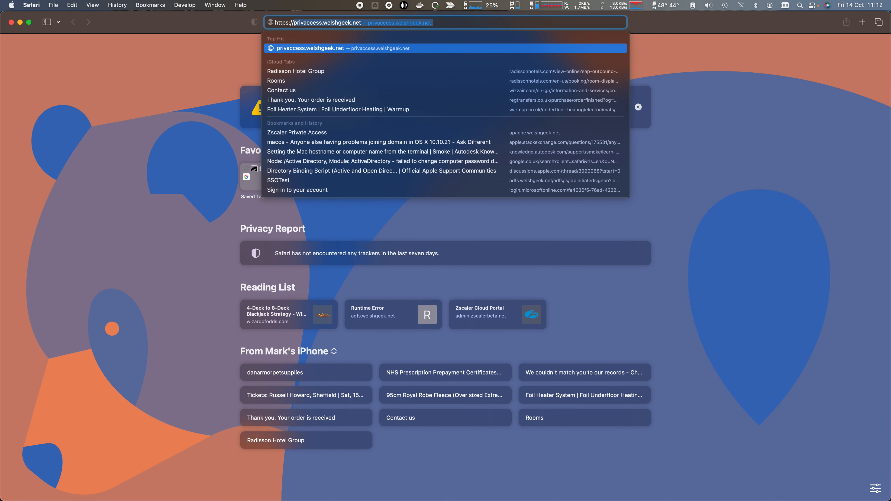
pyautogui.press('Return')
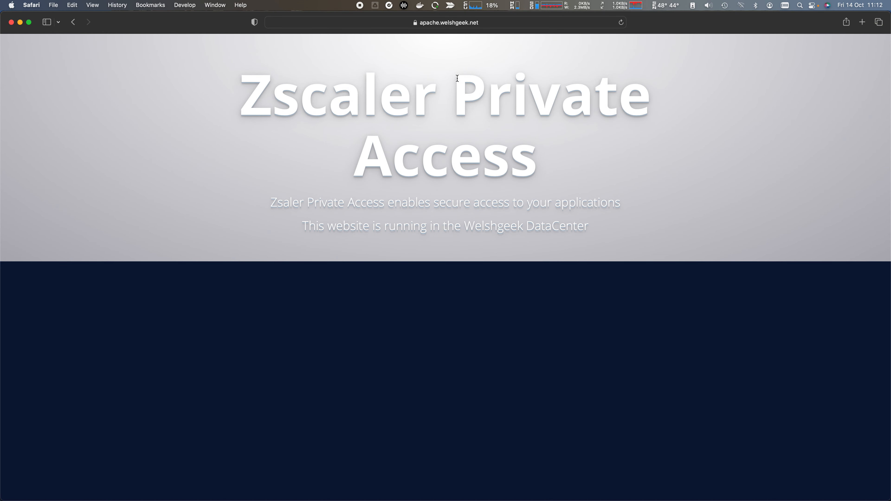
# Inspect the certificate presented by apache.welshgeek.net and its root certificate authority, and close the certificate details.
pyautogui.click(416, 25)
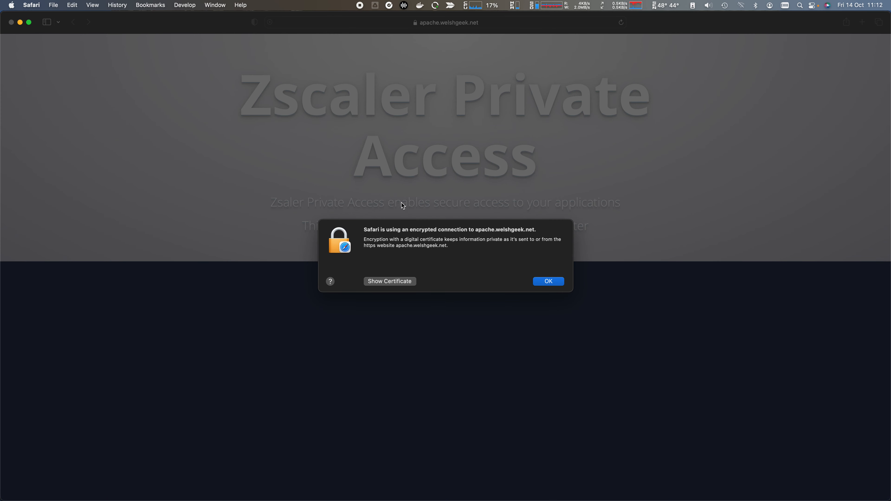
pyautogui.click(389, 281)
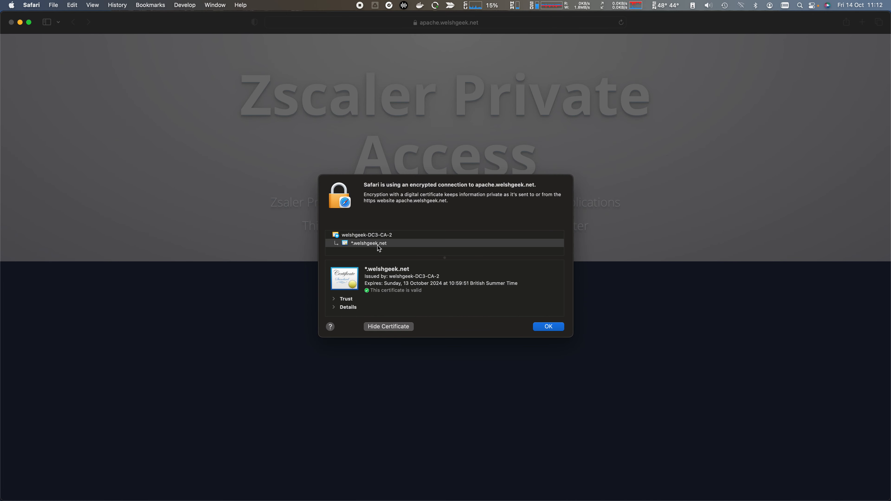
pyautogui.click(358, 235)
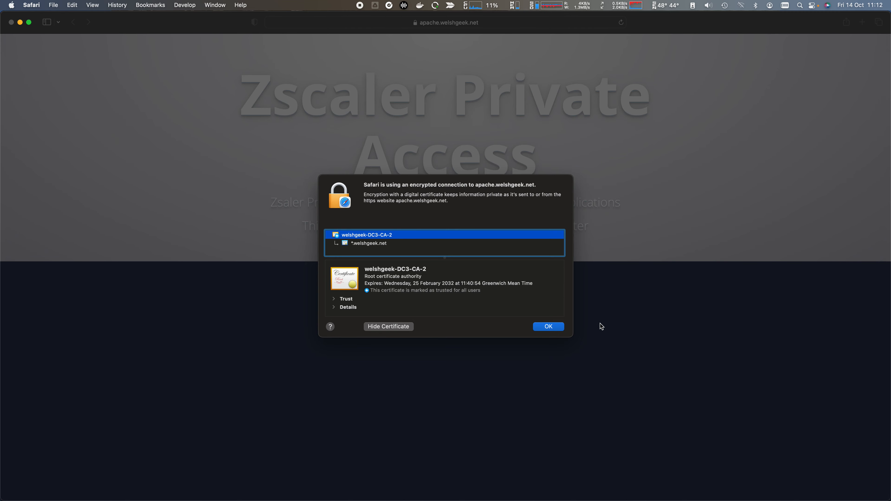
pyautogui.click(554, 327)
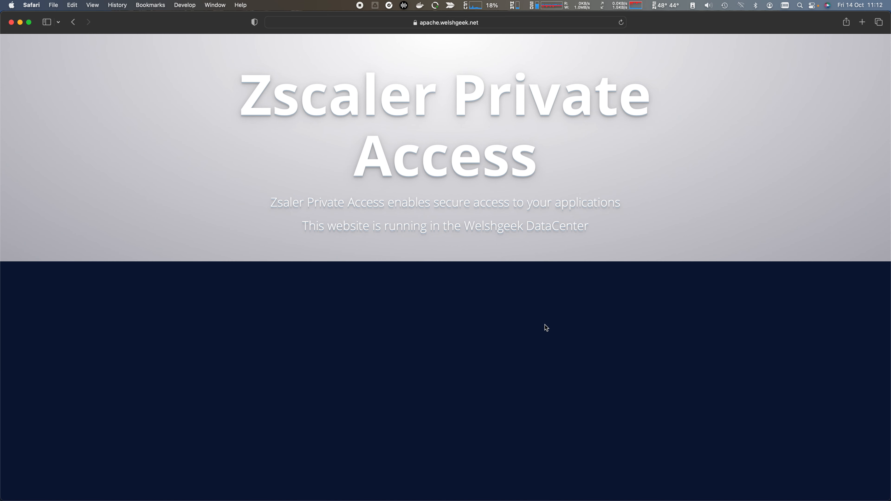